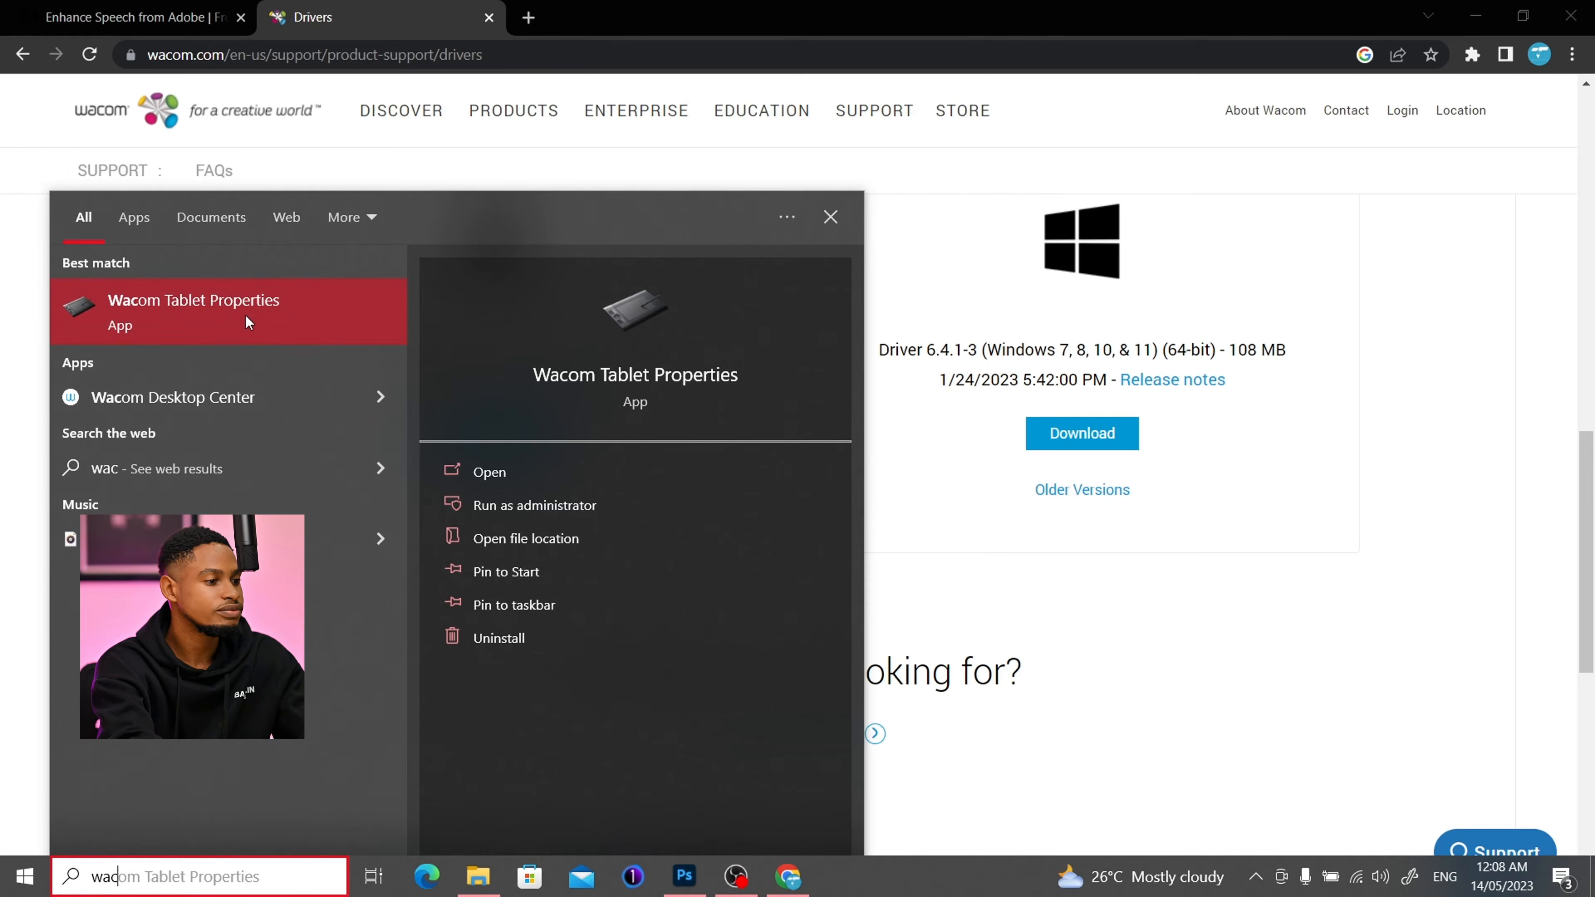
- Open Wacom Tablet Properties and reposition its window on the desktop
{"action": "left_click", "coordinate": [245, 313]}
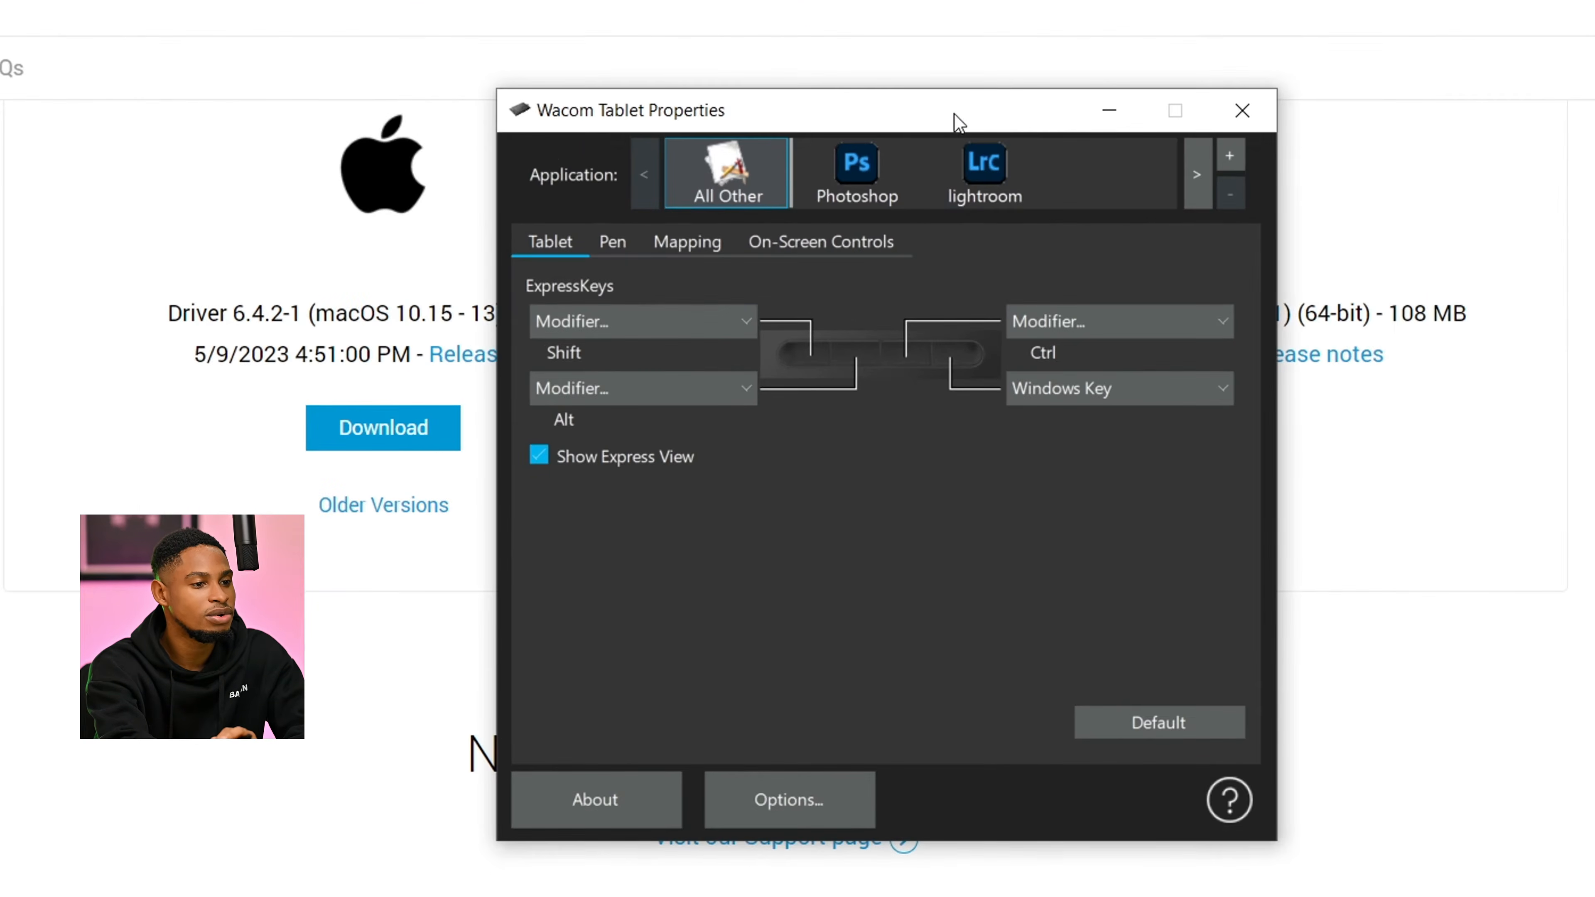
{"action": "left_click_drag", "start_coordinate": [953, 113], "coordinate": [859, 113]}
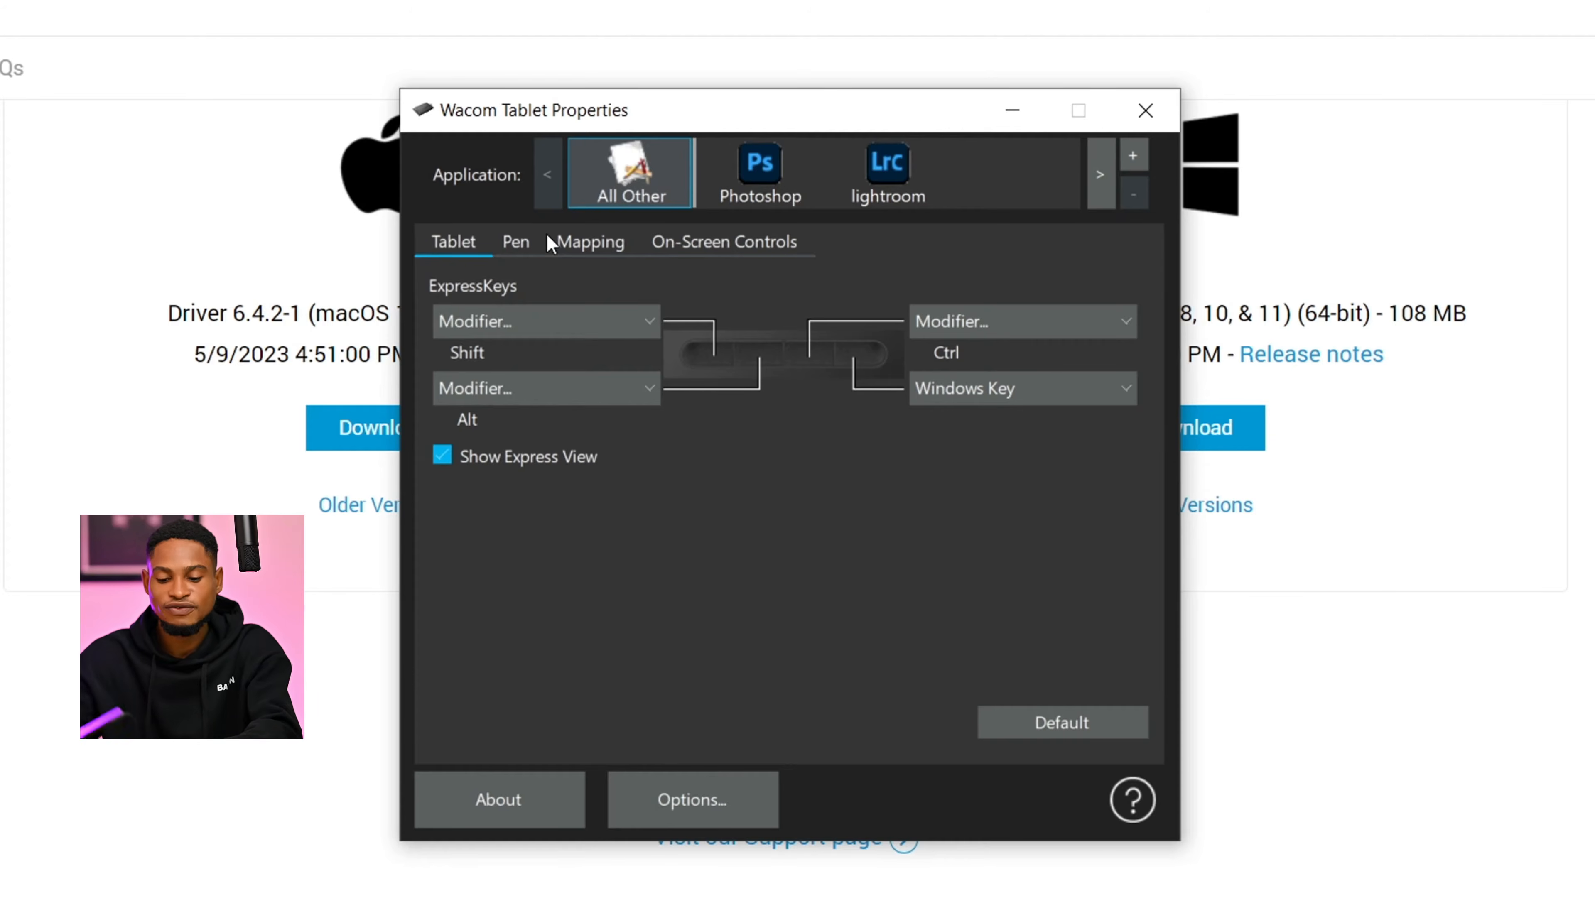
- Assign File Explorer to the ExpressKey currently set to Shift, then test it by opening and closing a File Explorer window
{"action": "left_click", "coordinate": [537, 335]}
{"action": "mouse_move", "coordinate": [675, 406]}
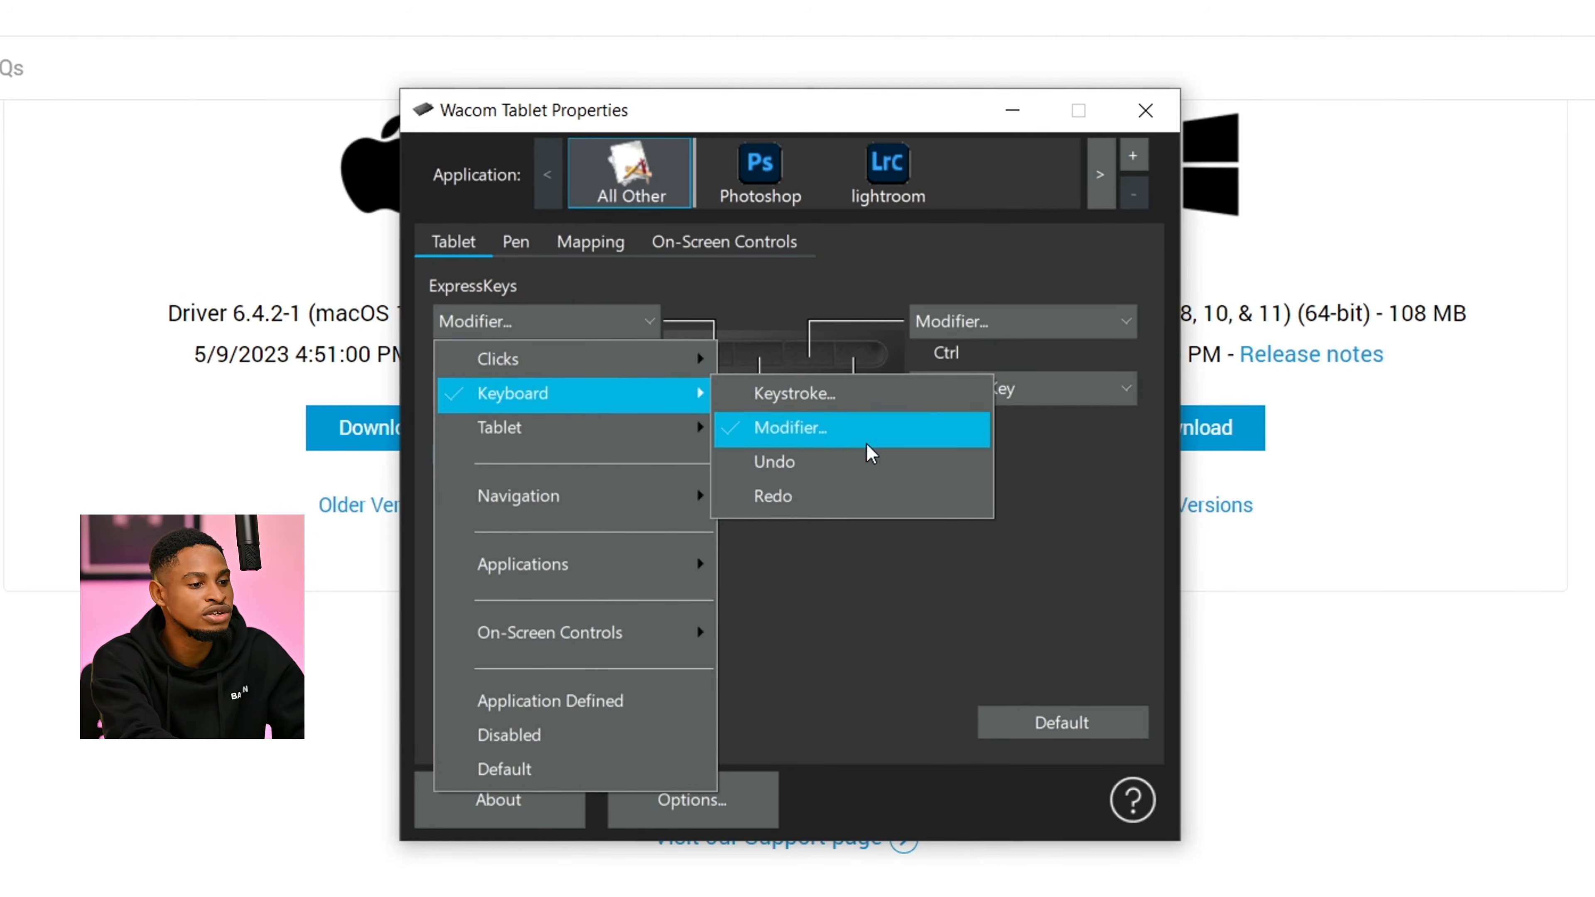
{"action": "mouse_move", "coordinate": [628, 361]}
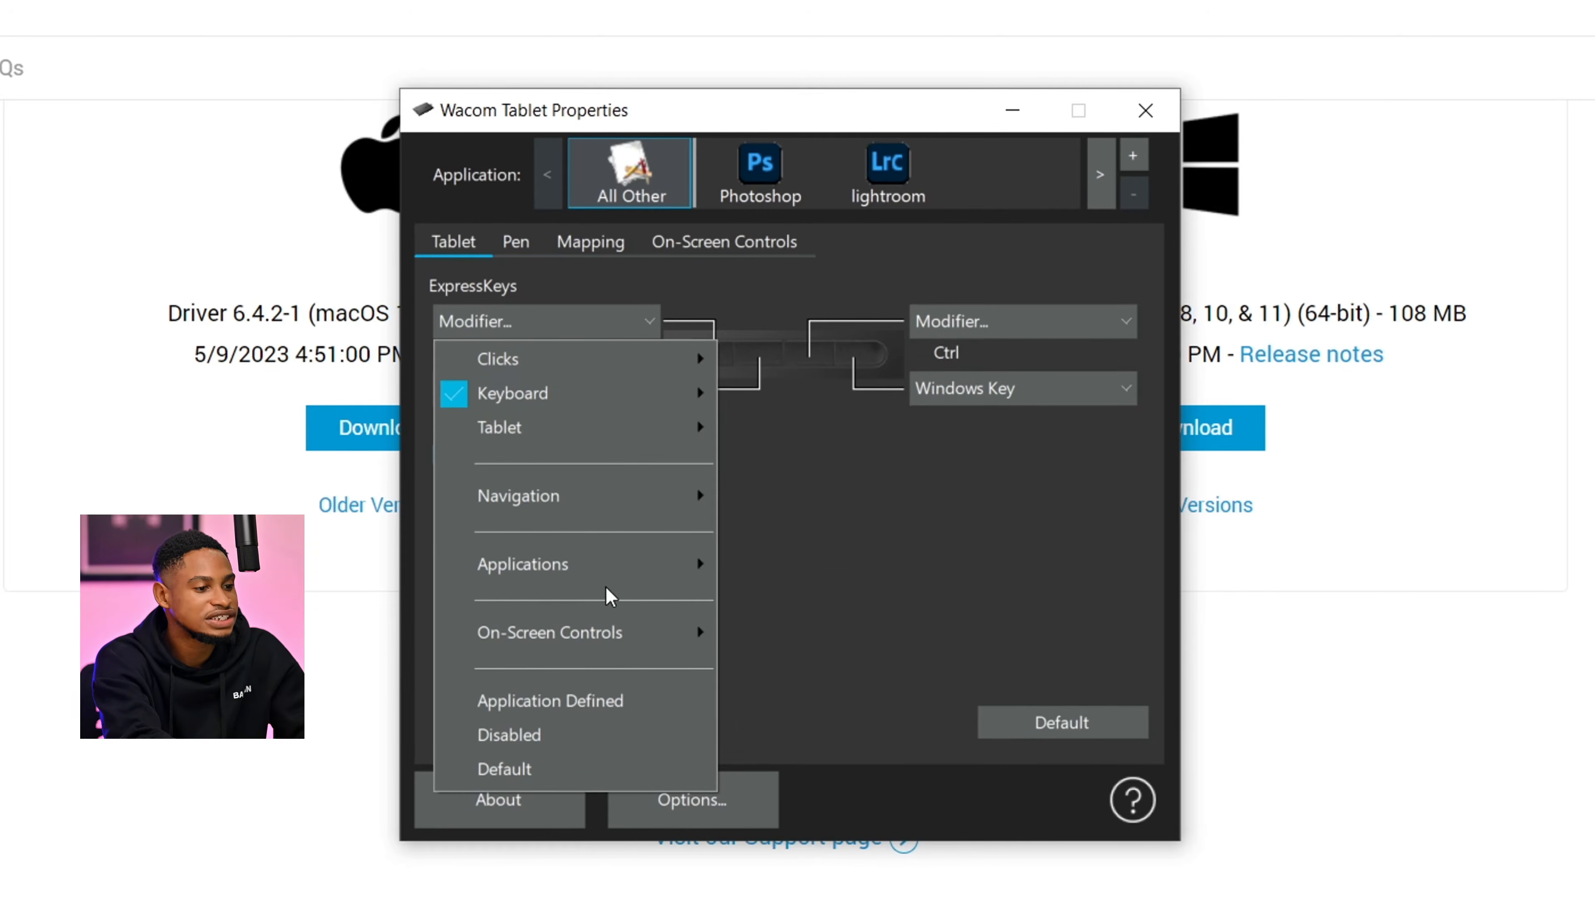
{"action": "mouse_move", "coordinate": [691, 568]}
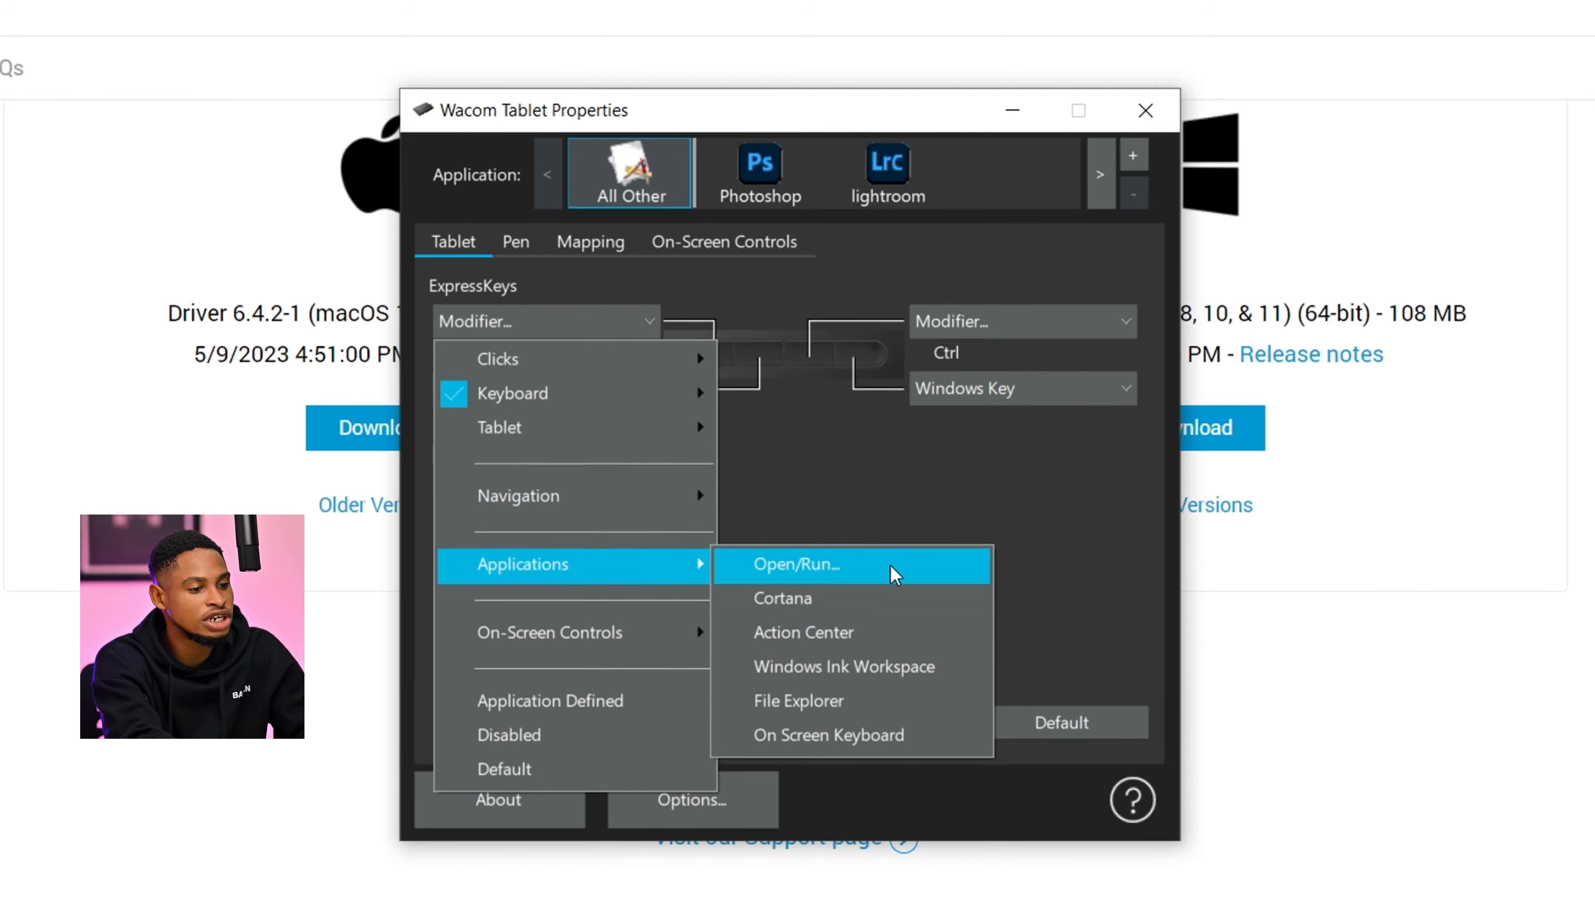
{"action": "left_click", "coordinate": [801, 699]}
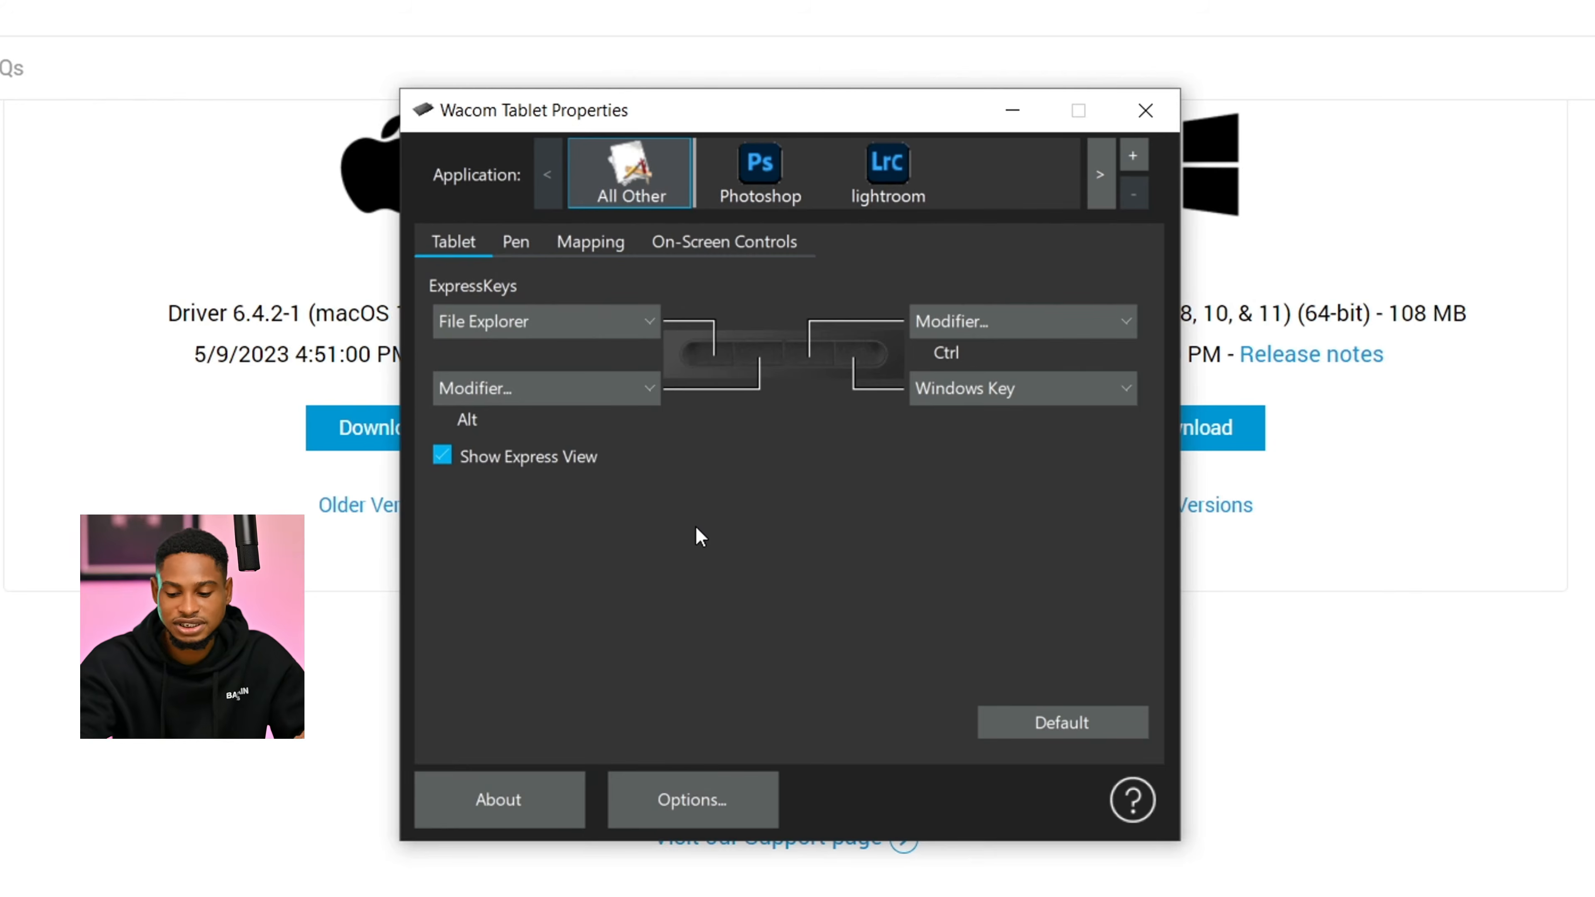
{"action": "key", "text": "super+e"}
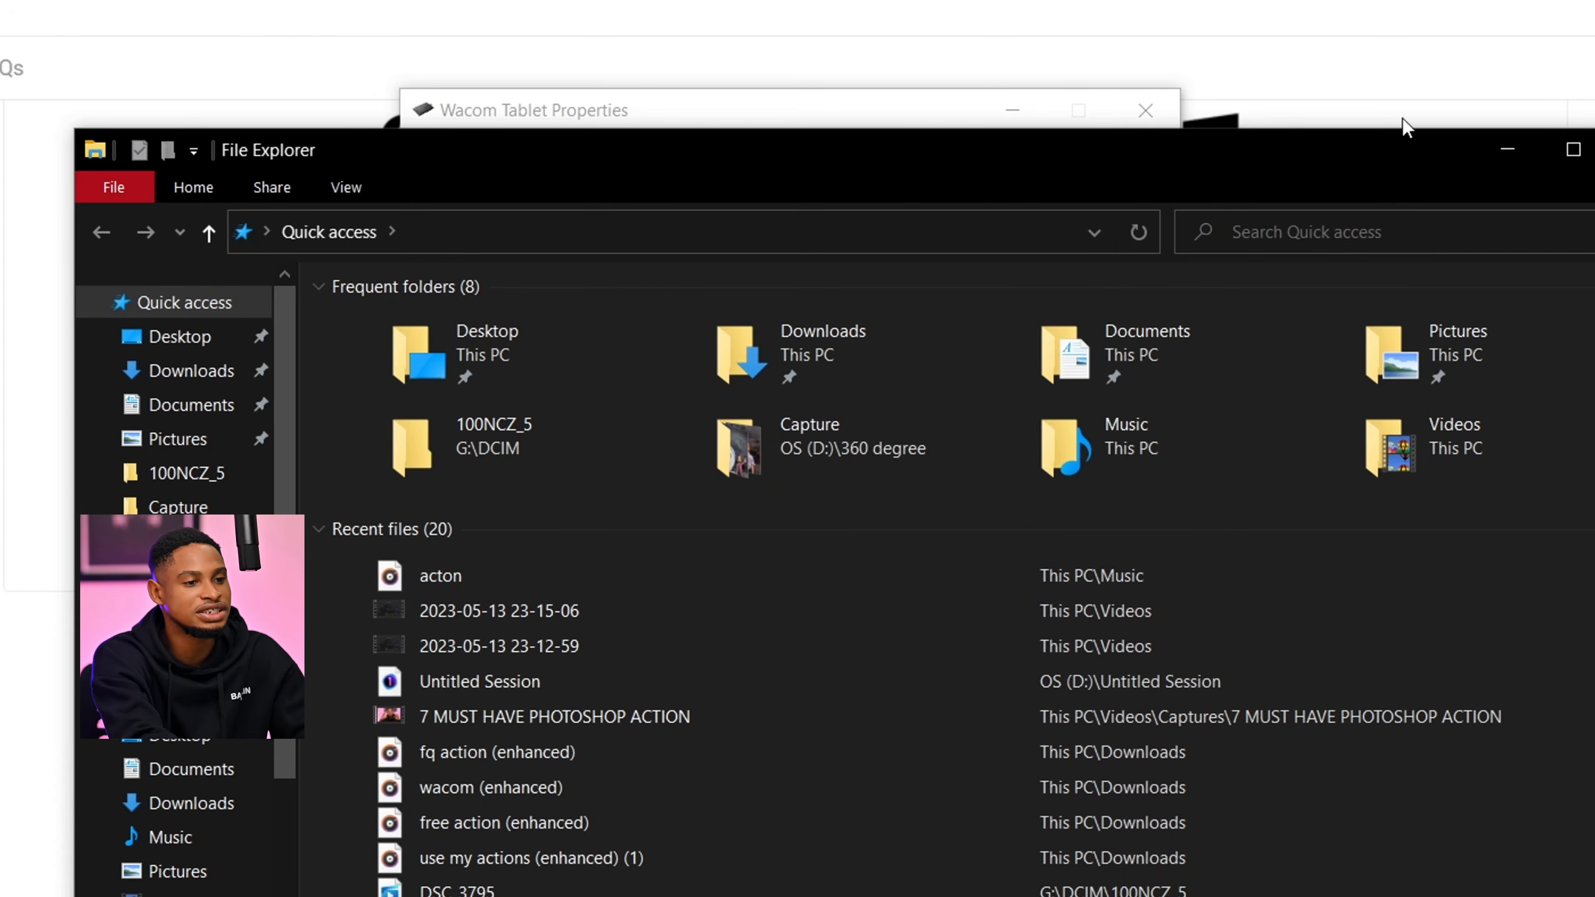
{"action": "key", "text": "alt+F4"}
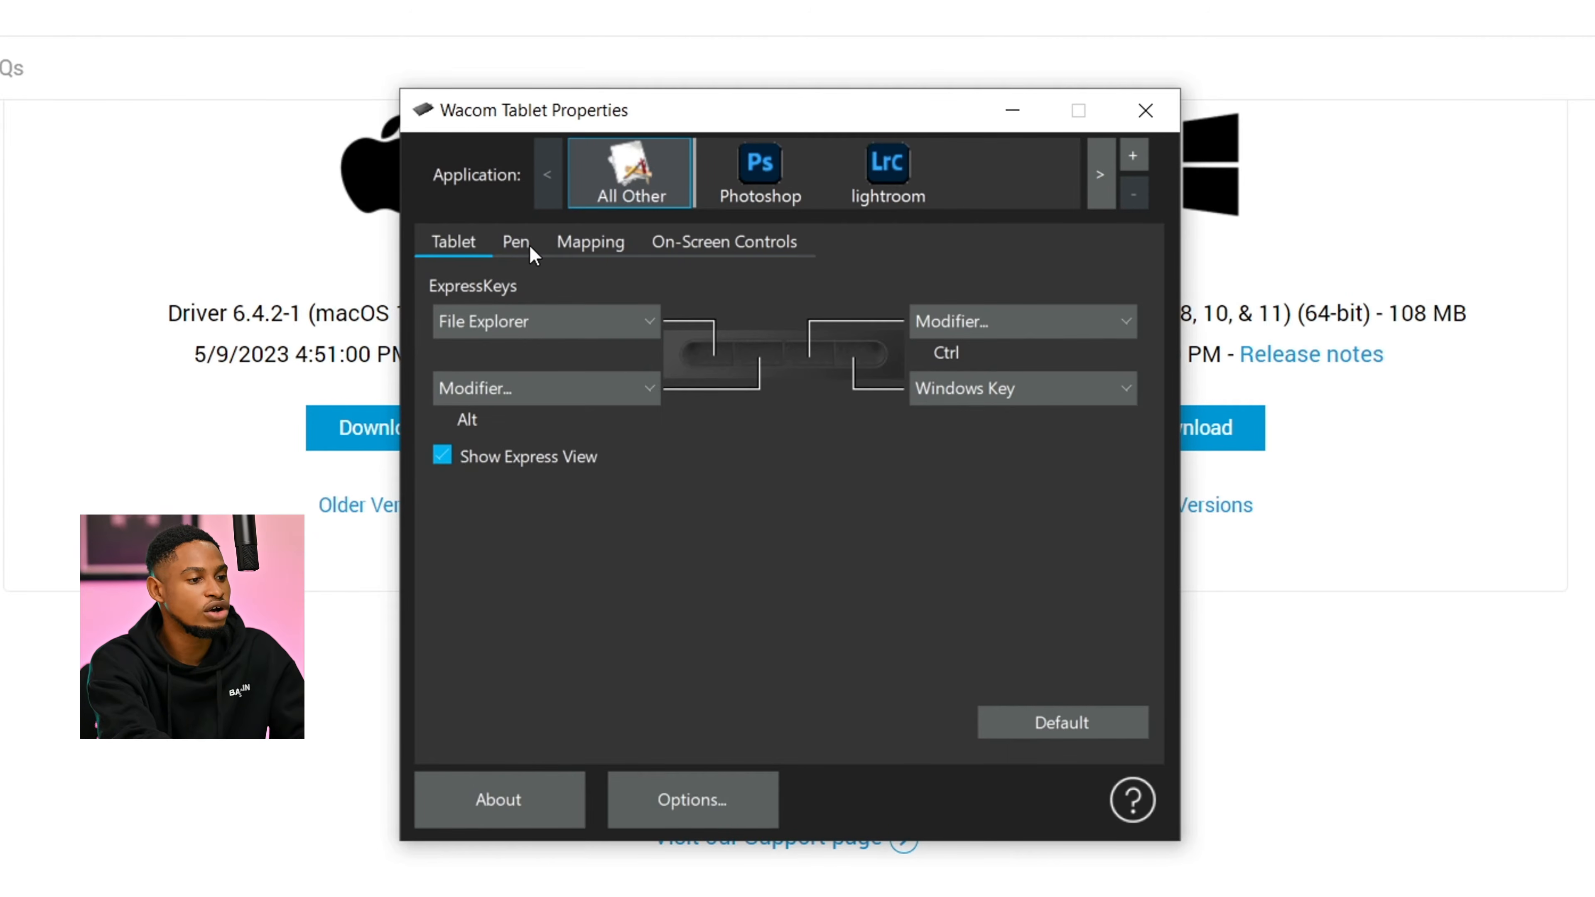
- Examine the pen settings, including tip feel, current pressure and the functions assigned to the two side buttons
{"action": "left_click", "coordinate": [517, 242]}
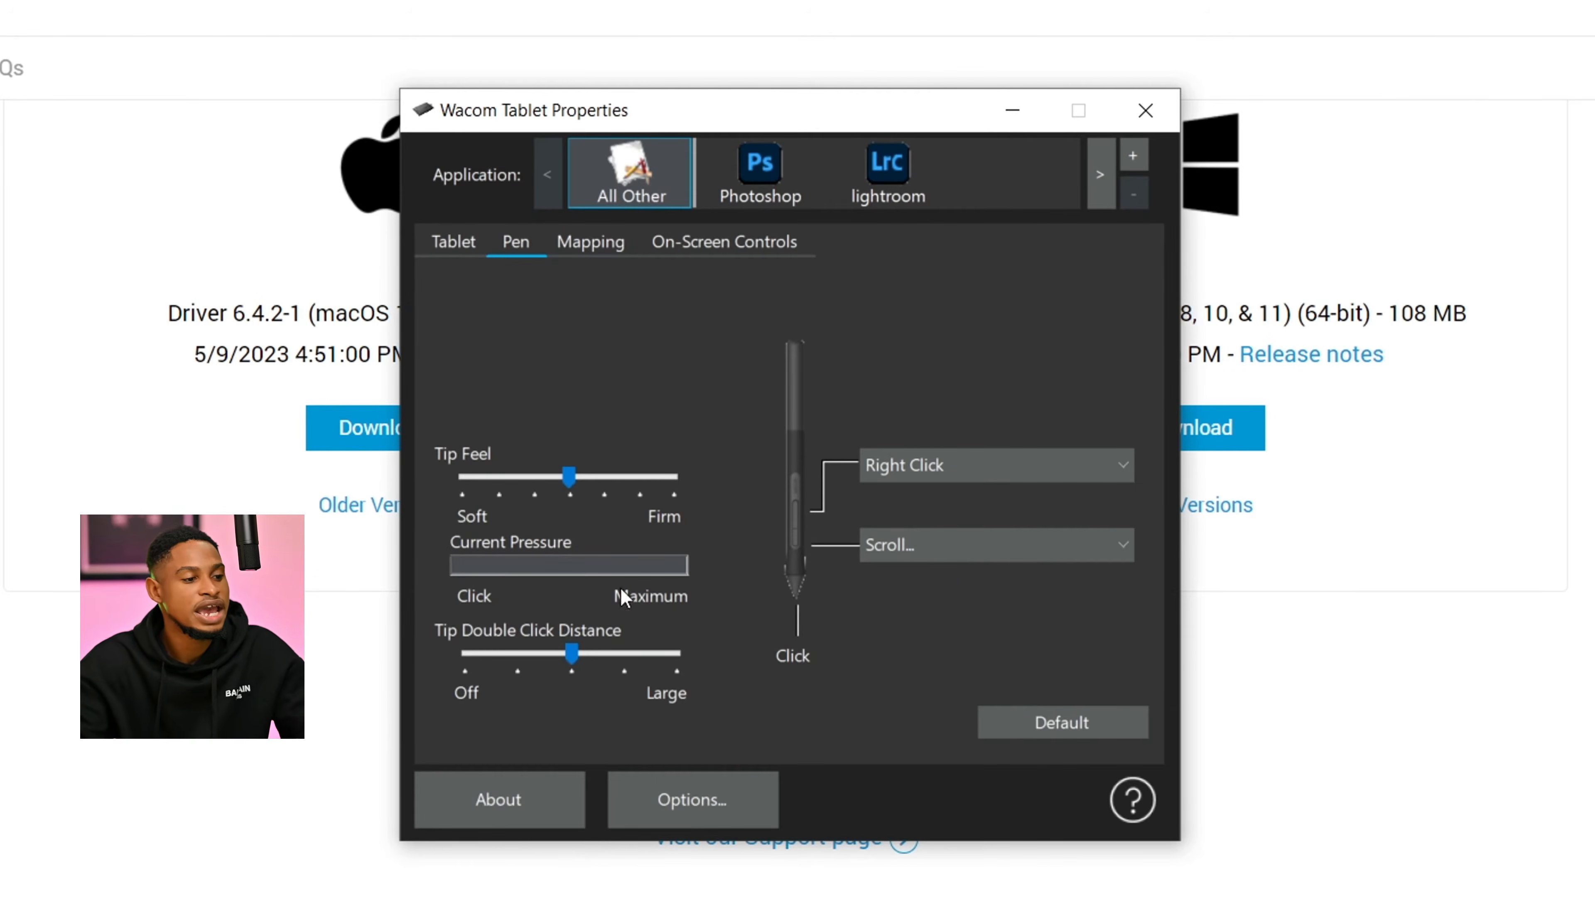
{"action": "key", "text": "ctrl"}
{"action": "key", "text": "ctrl"}
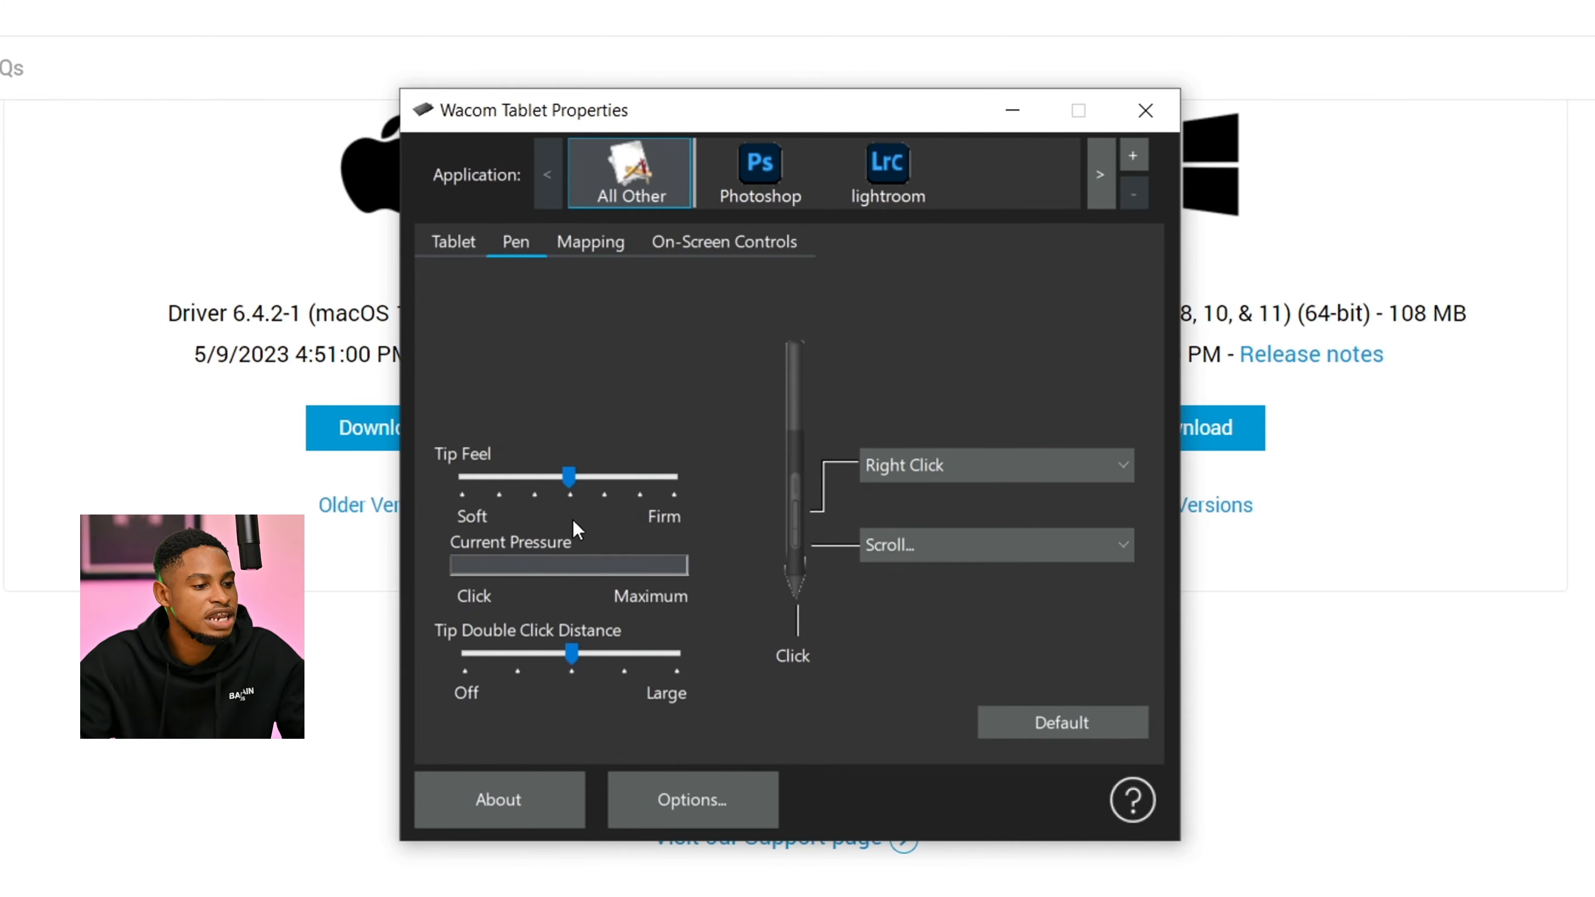
{"action": "key", "text": "ctrl"}
{"action": "key", "text": "ctrl"}
{"action": "key", "text": "ctrl"}
{"action": "key", "text": "ctrl"}
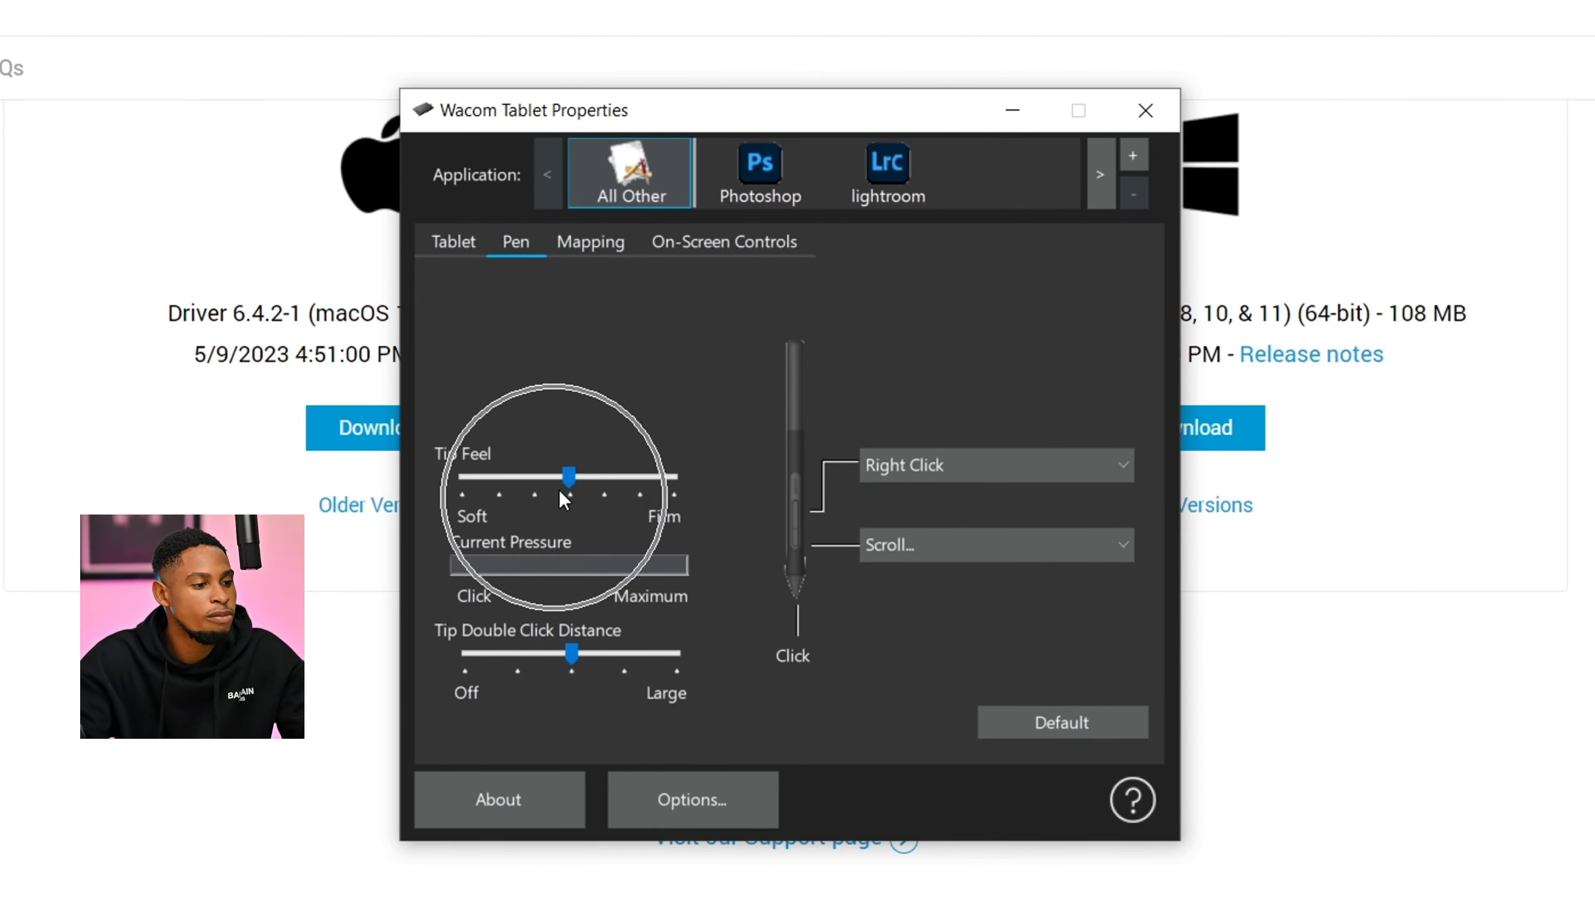
{"action": "key", "text": "ctrl"}
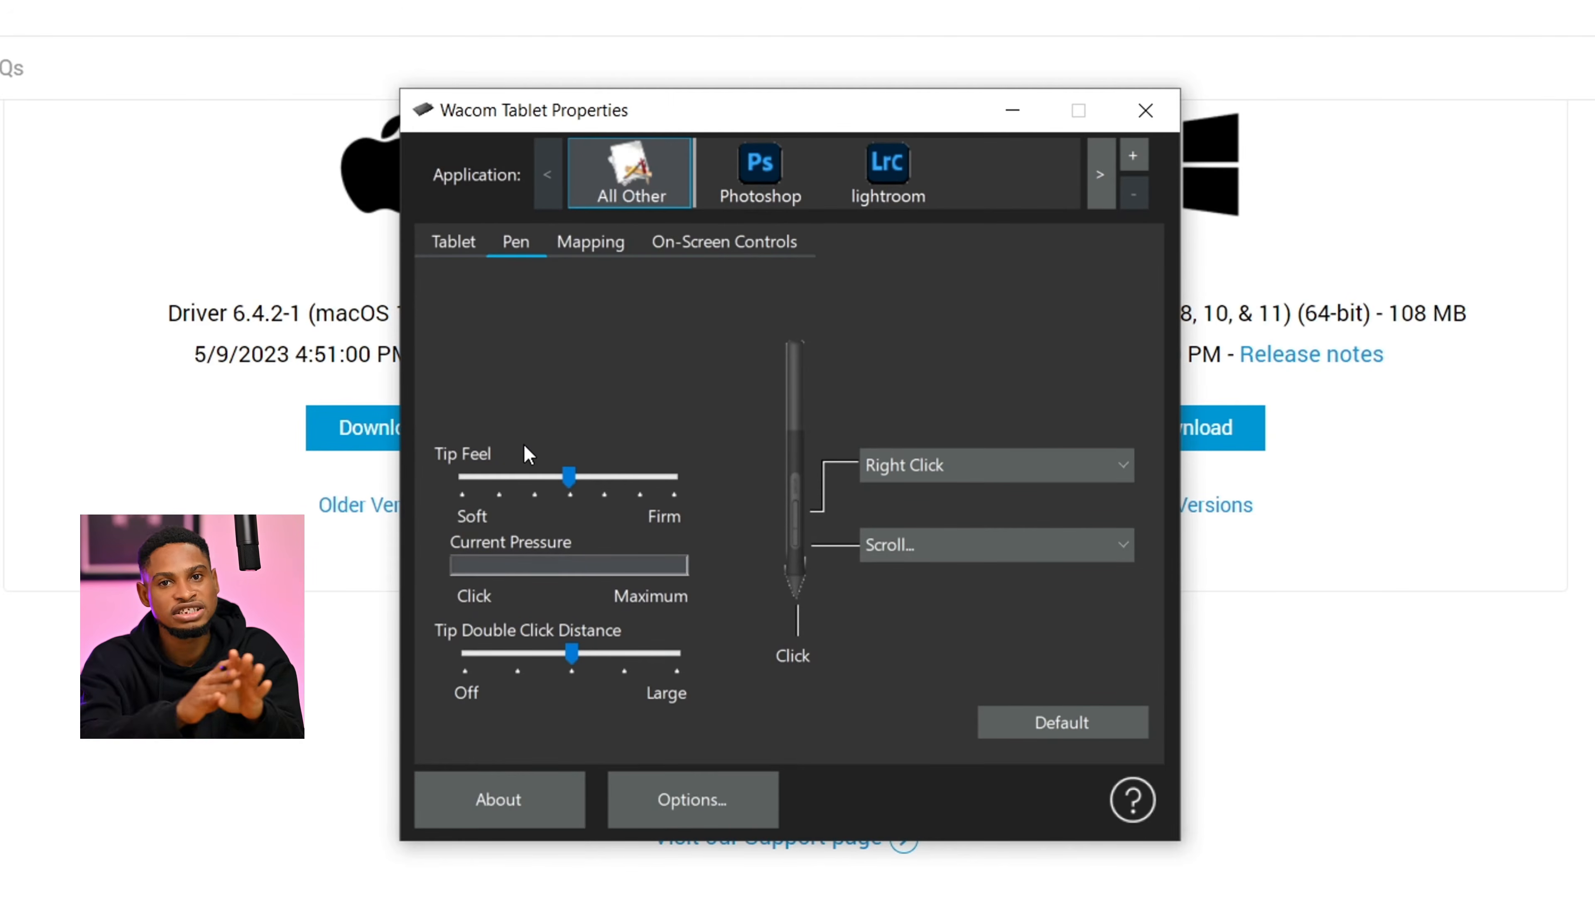
{"action": "key", "text": "ctrl"}
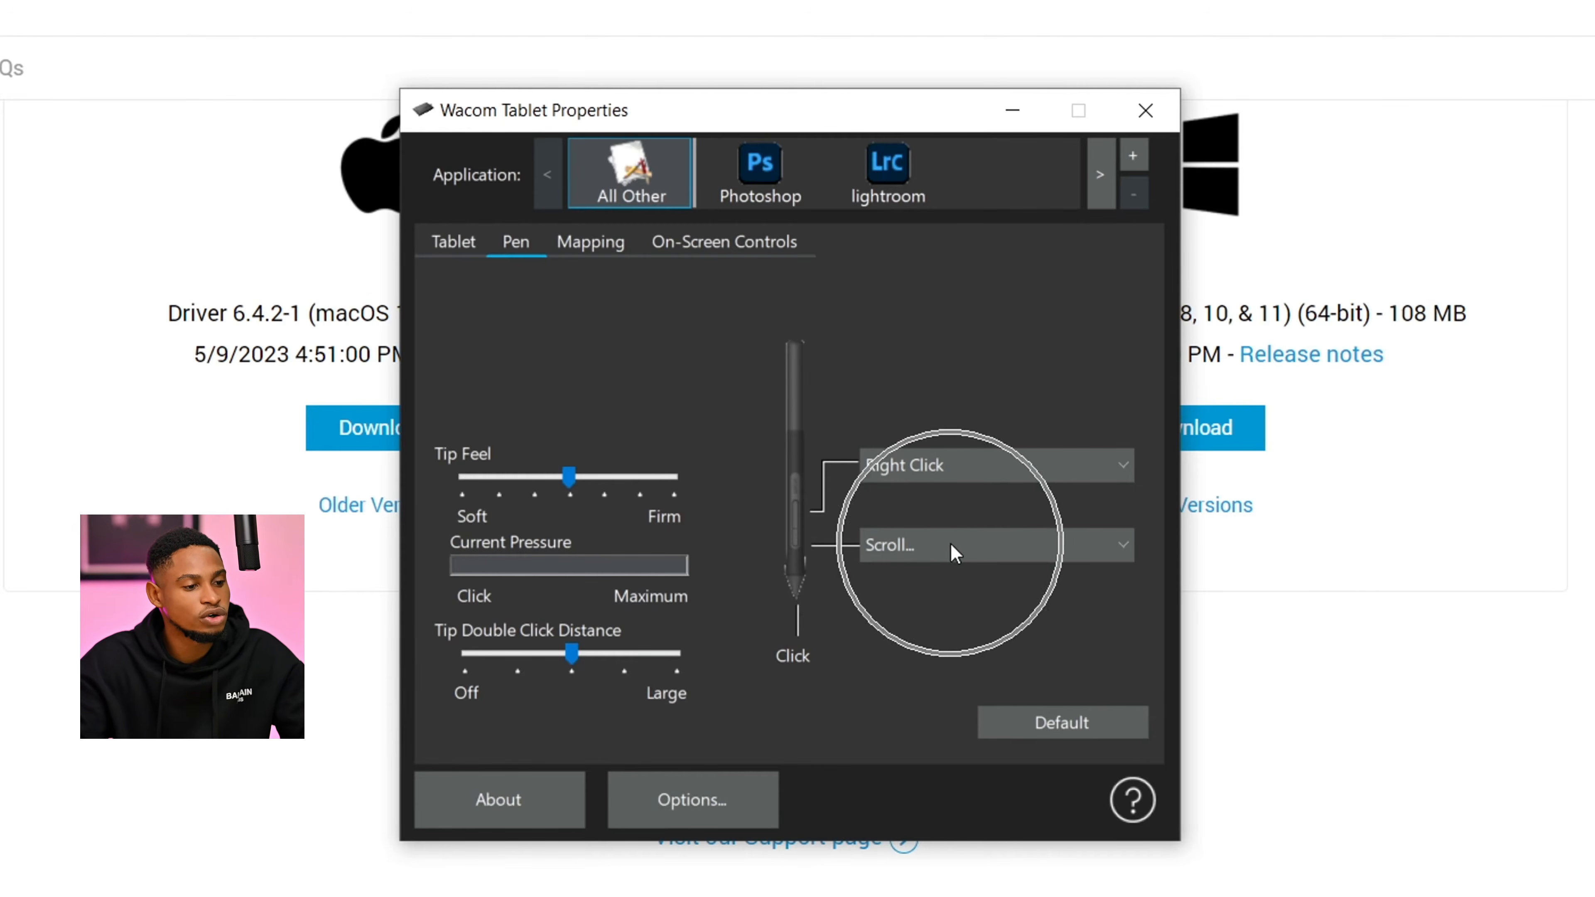
{"action": "key", "text": "ctrl"}
- Set the pen's lower side button to perform a Click and compare it with the upper button and tip functions
{"action": "left_click", "coordinate": [958, 544]}
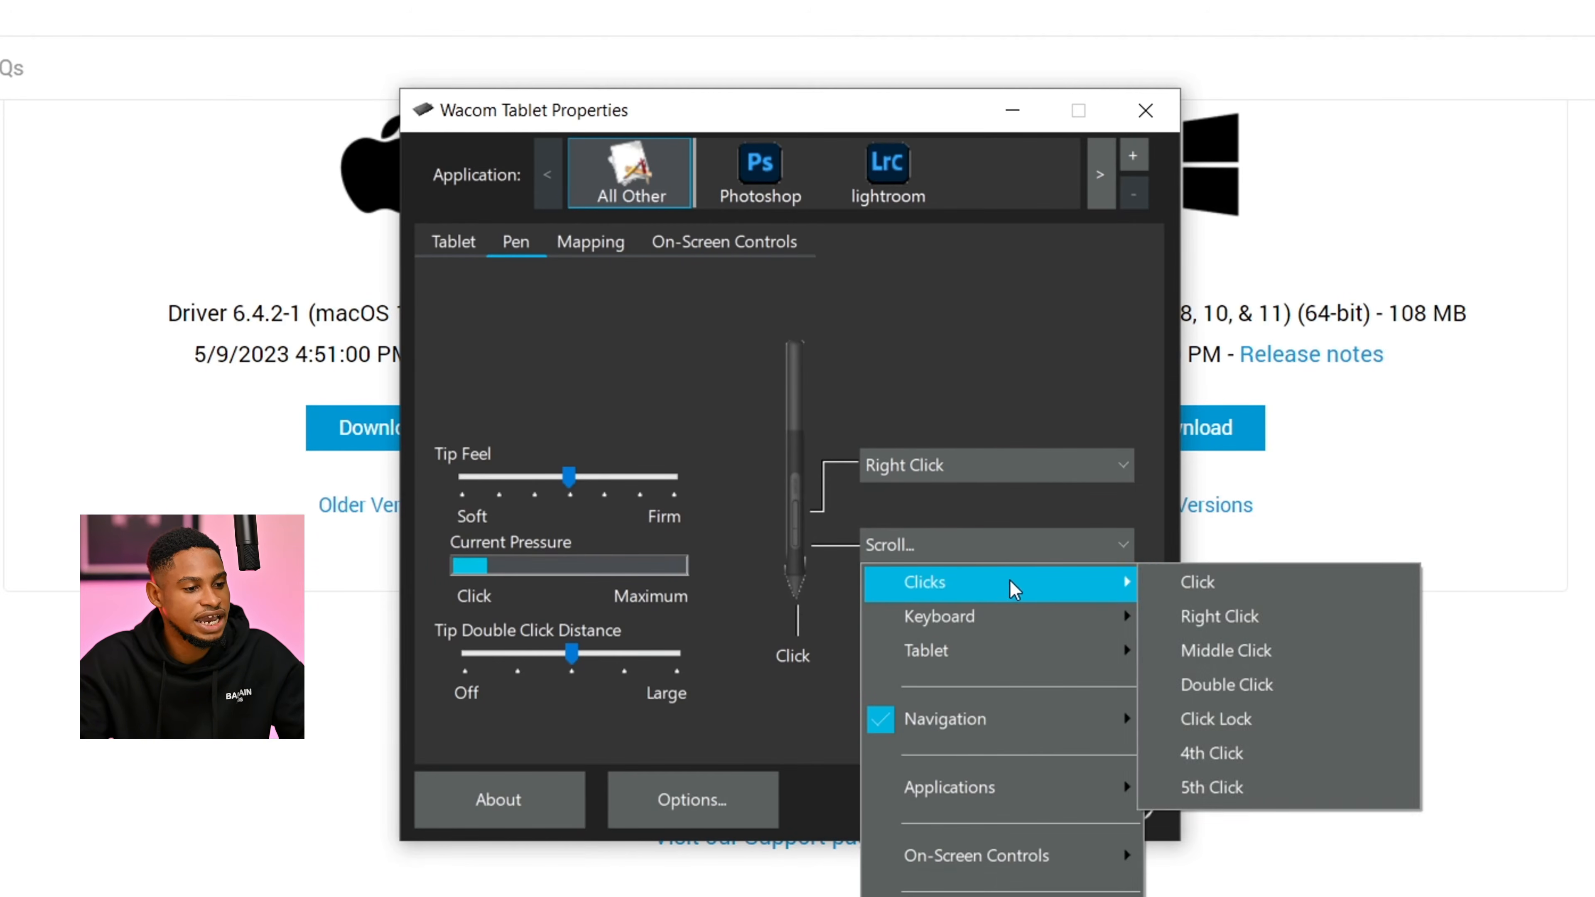
{"action": "mouse_move", "coordinate": [1099, 601]}
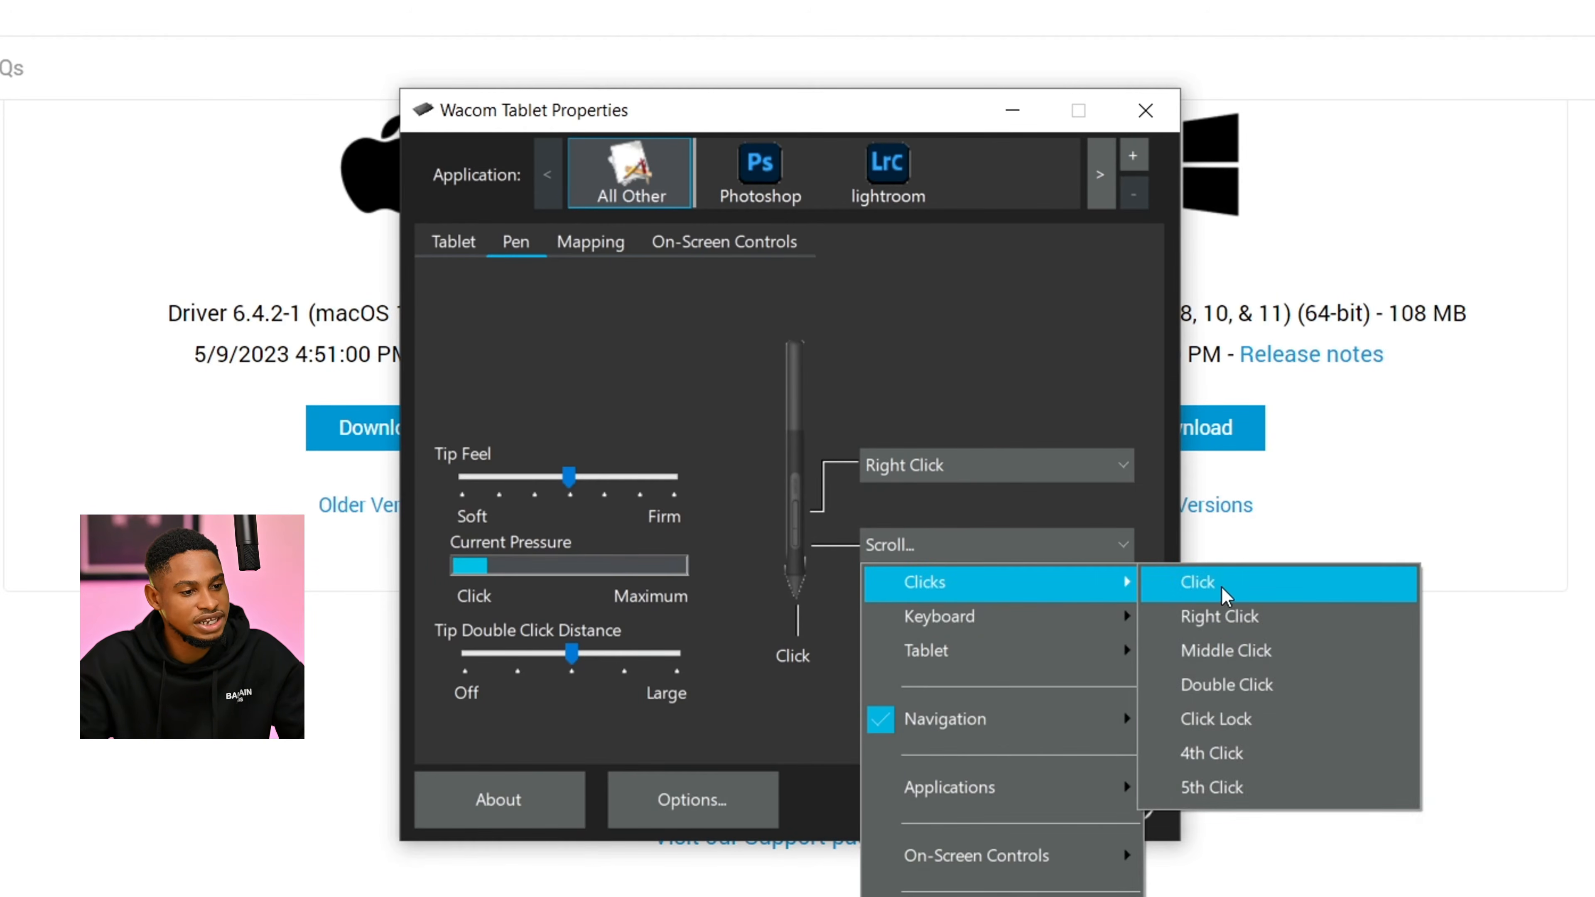
{"action": "left_click", "coordinate": [1218, 586]}
{"action": "key", "text": "ctrl"}
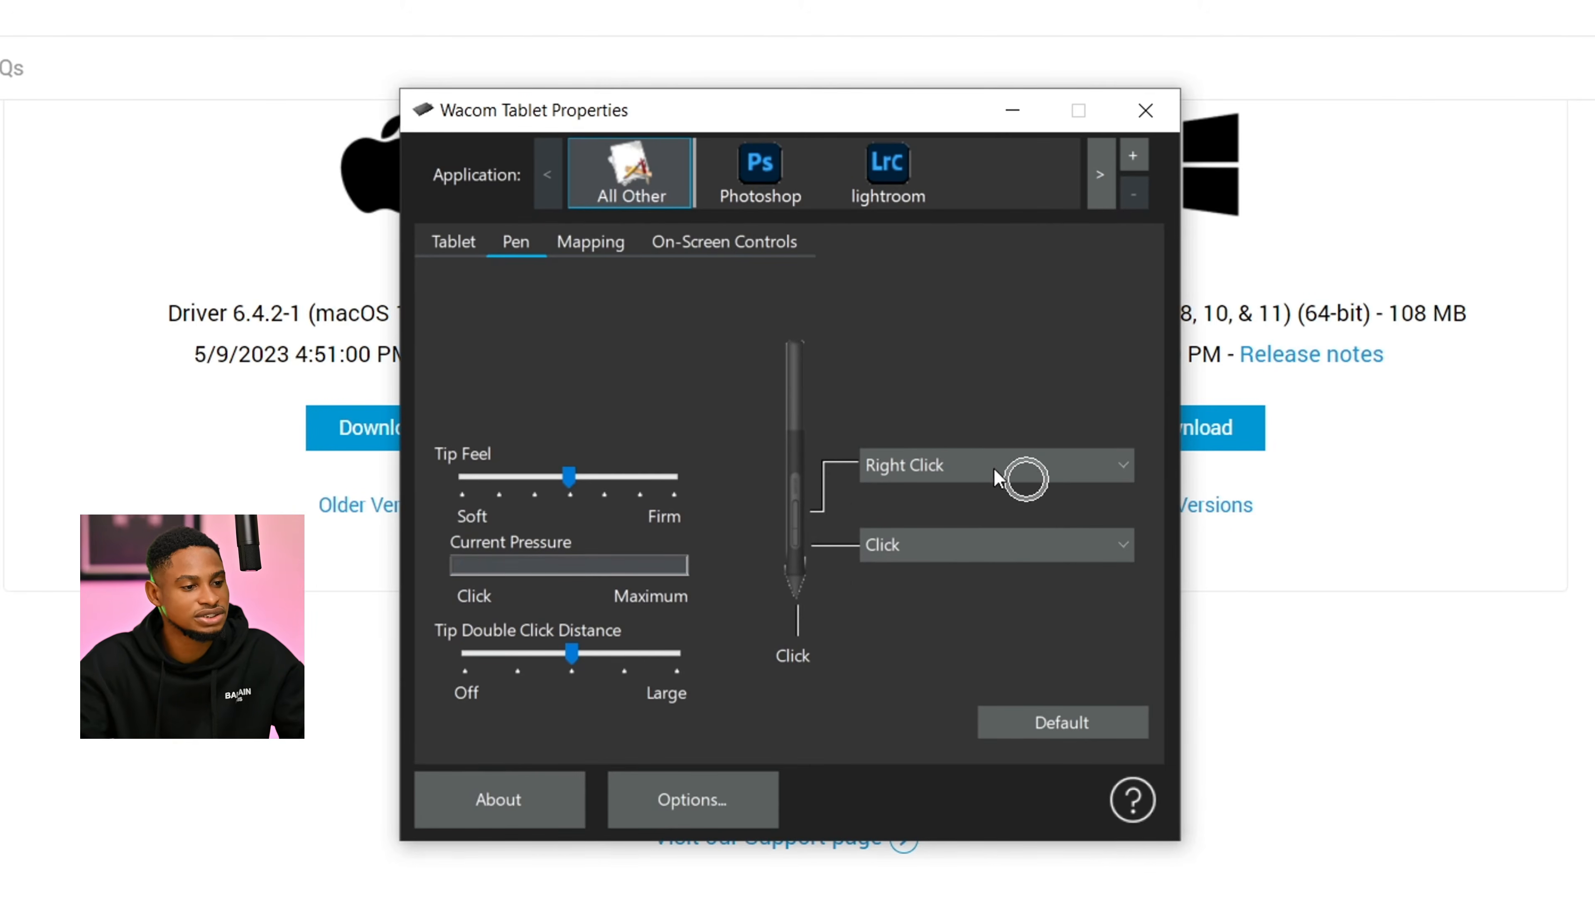
{"action": "key", "text": "ctrl"}
{"action": "key", "text": "ctrl"}
{"action": "key", "text": "ctrl"}
{"action": "key", "text": "ctrl"}
{"action": "key", "text": "ctrl"}
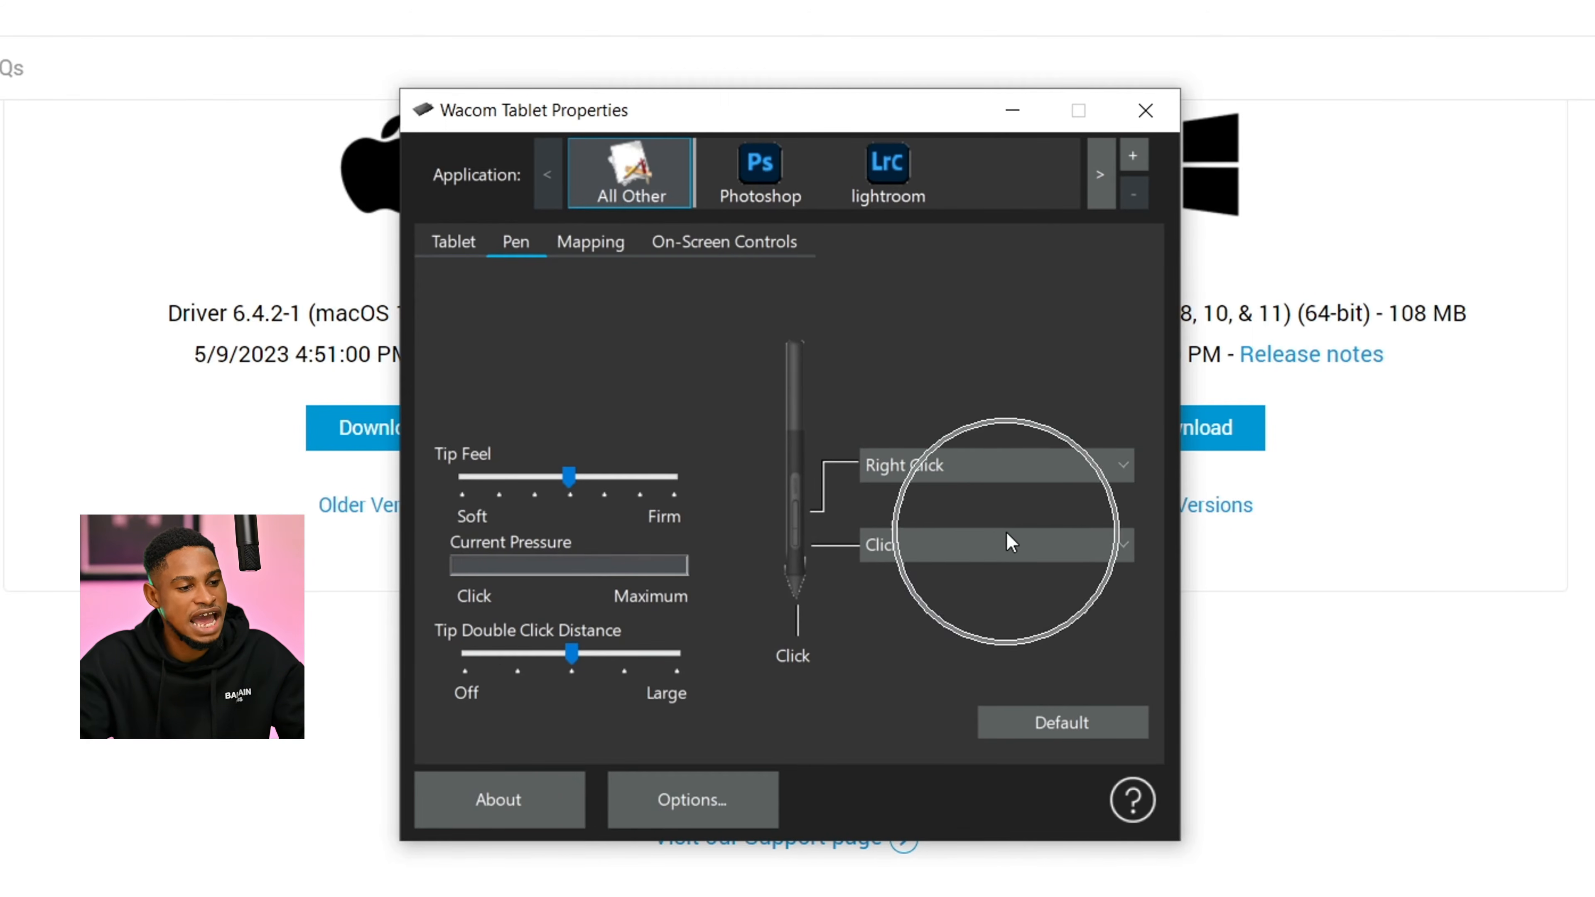
{"action": "key", "text": "ctrl"}
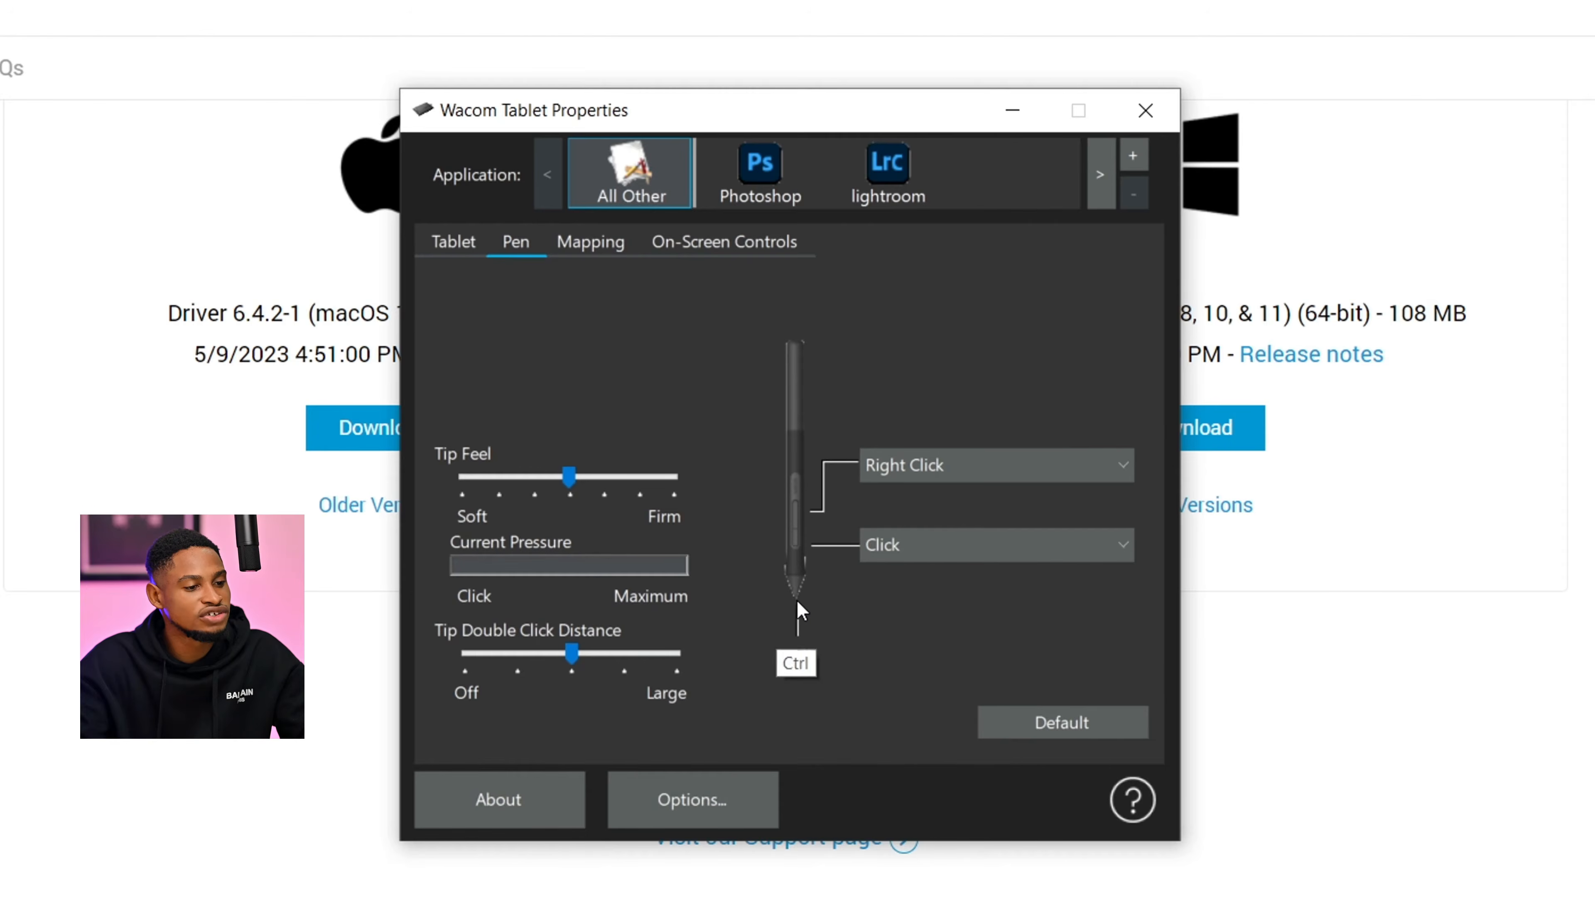
{"action": "key", "text": "ctrl"}
- Set the pen's lower side button to the Scroll navigation function, accepting the offered scroll speed
{"action": "left_click", "coordinate": [928, 544]}
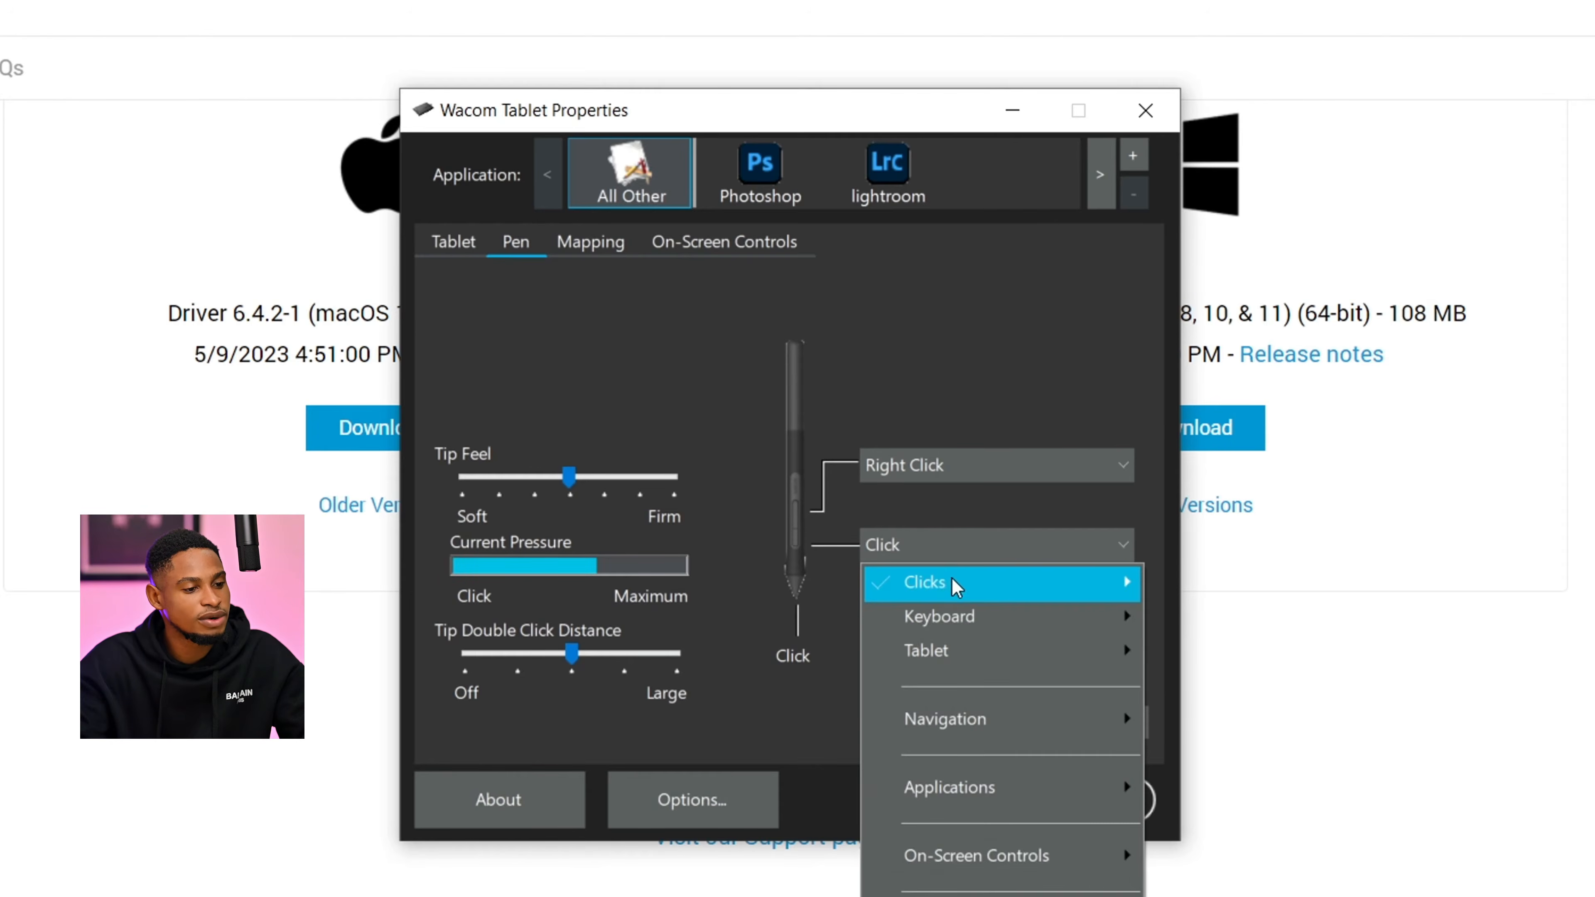
{"action": "mouse_move", "coordinate": [996, 582]}
{"action": "mouse_move", "coordinate": [998, 720]}
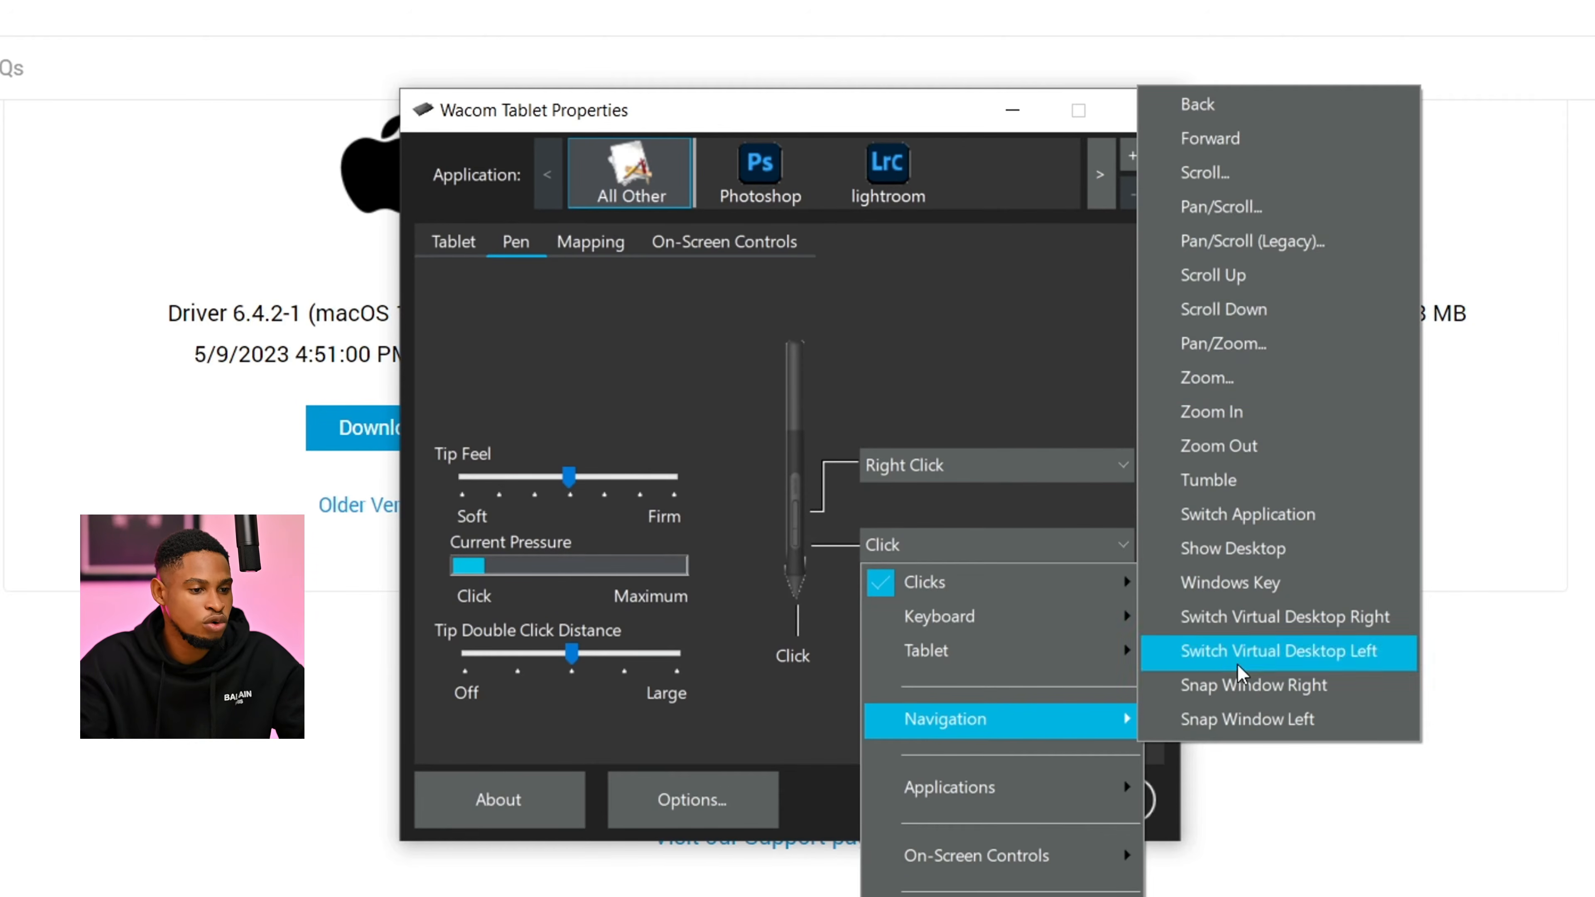
{"action": "left_click", "coordinate": [1208, 187]}
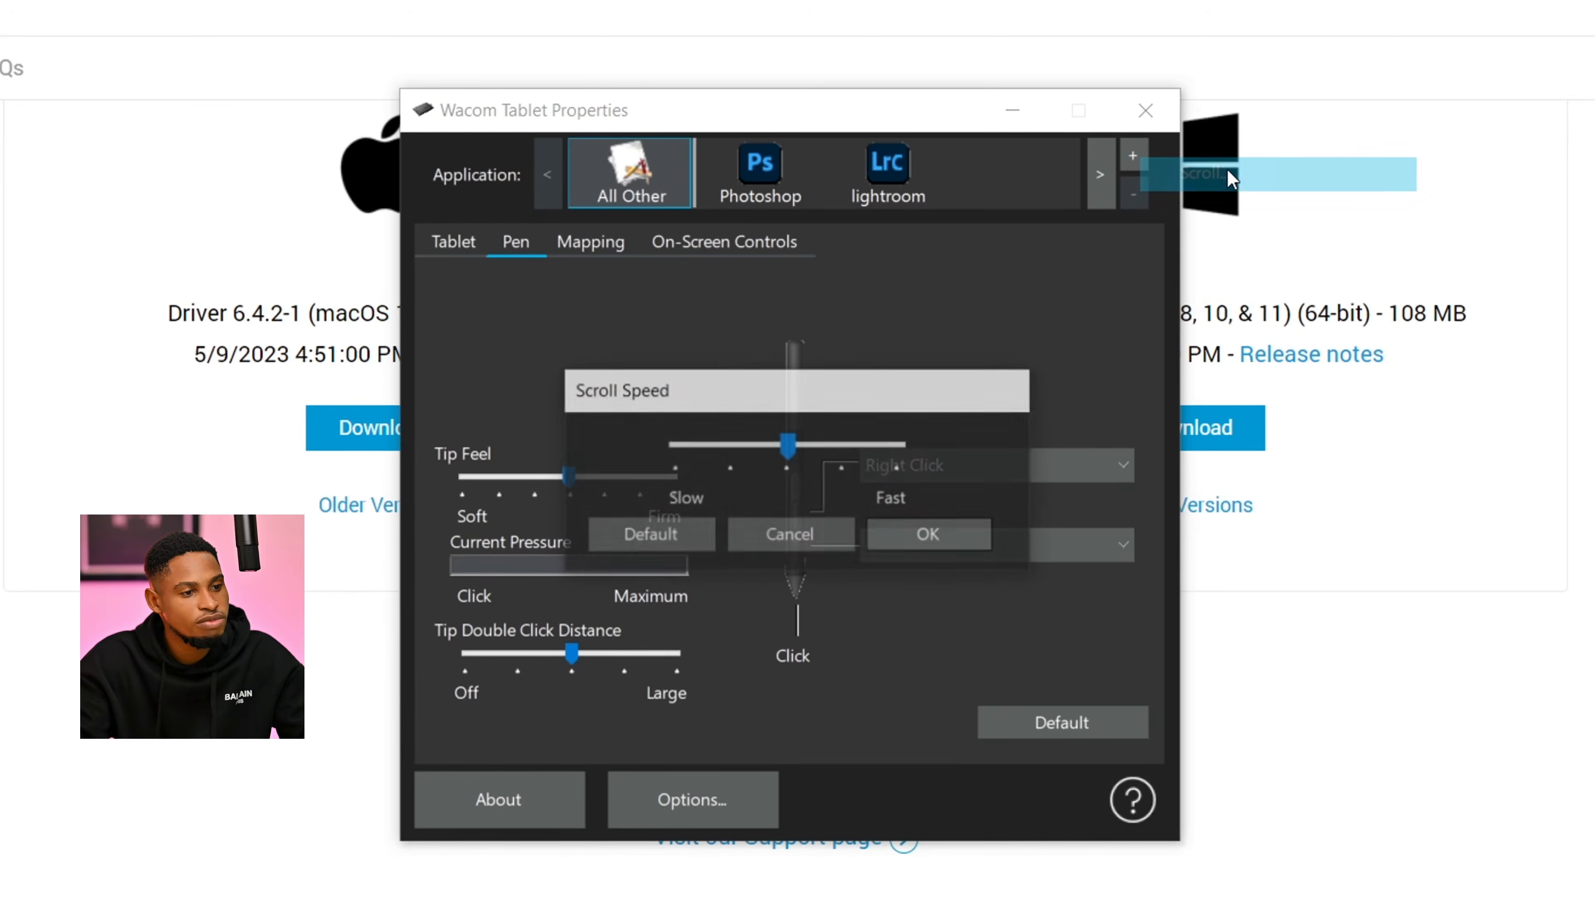
{"action": "left_click", "coordinate": [936, 534]}
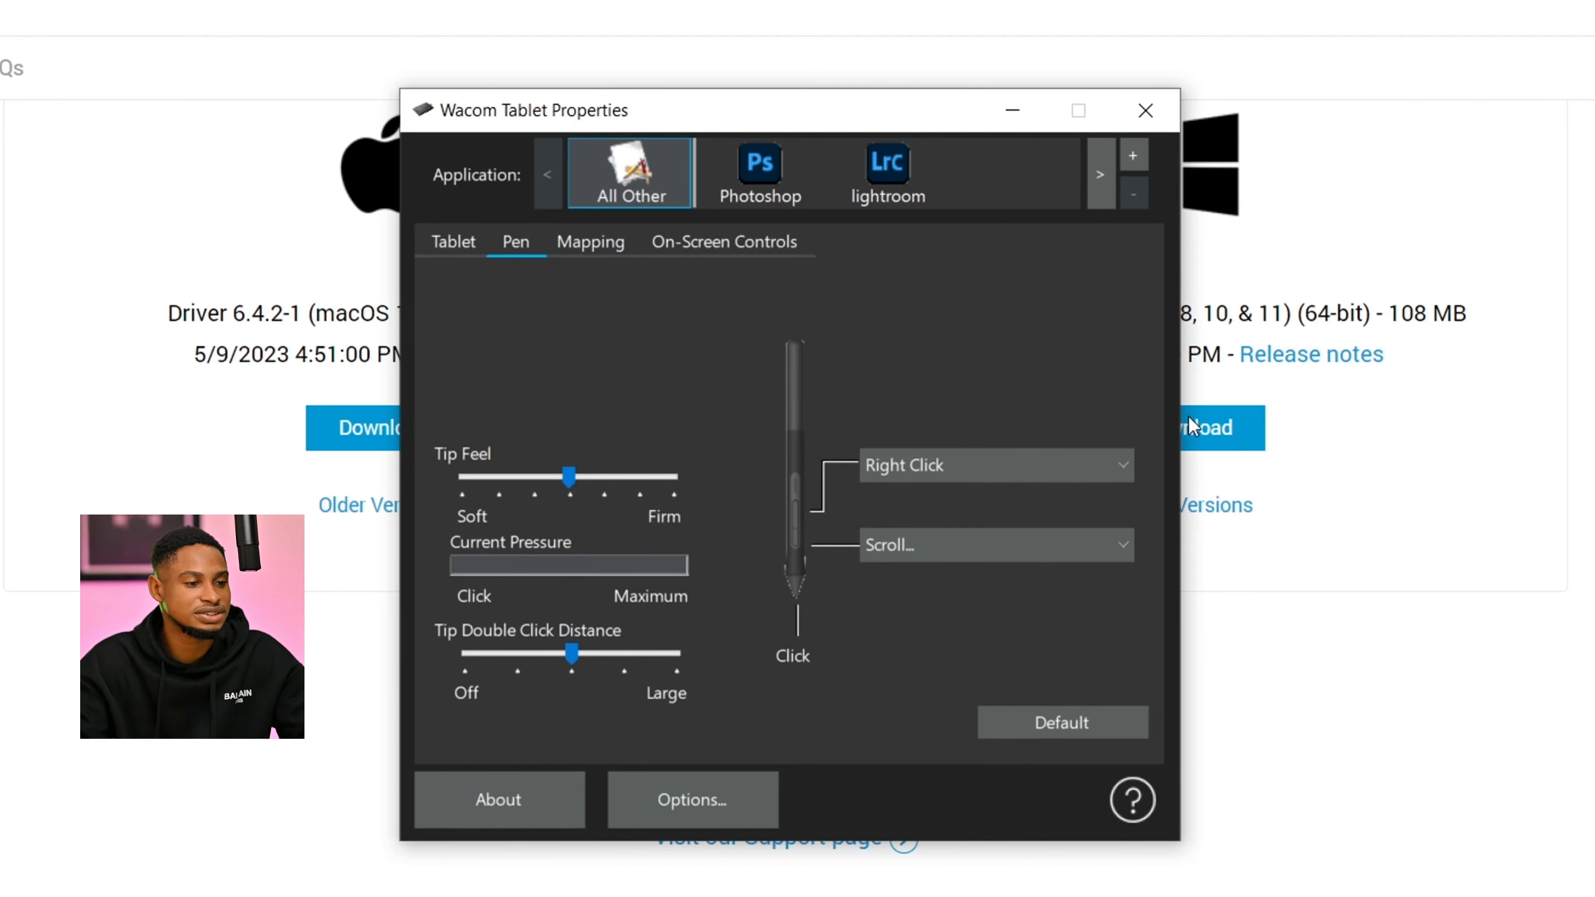
- In the mapping settings, try limiting the screen area to a portion spanning 0 to 1027 px horizontally and 13 to 1080 px vertically
{"action": "left_click", "coordinate": [600, 244]}
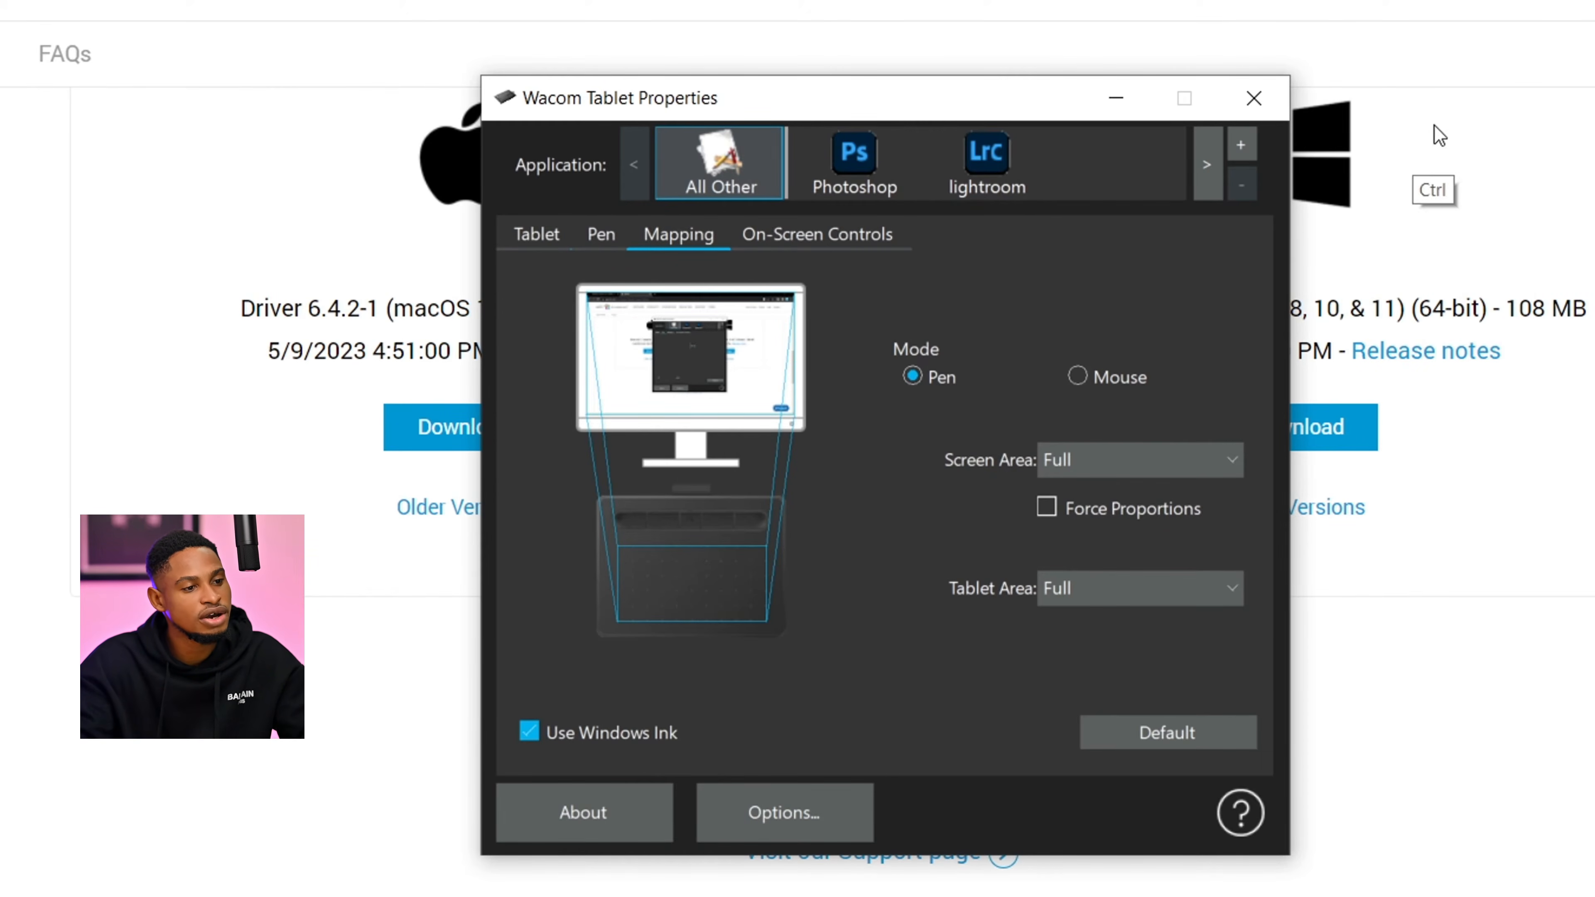
{"action": "left_click", "coordinate": [1105, 460]}
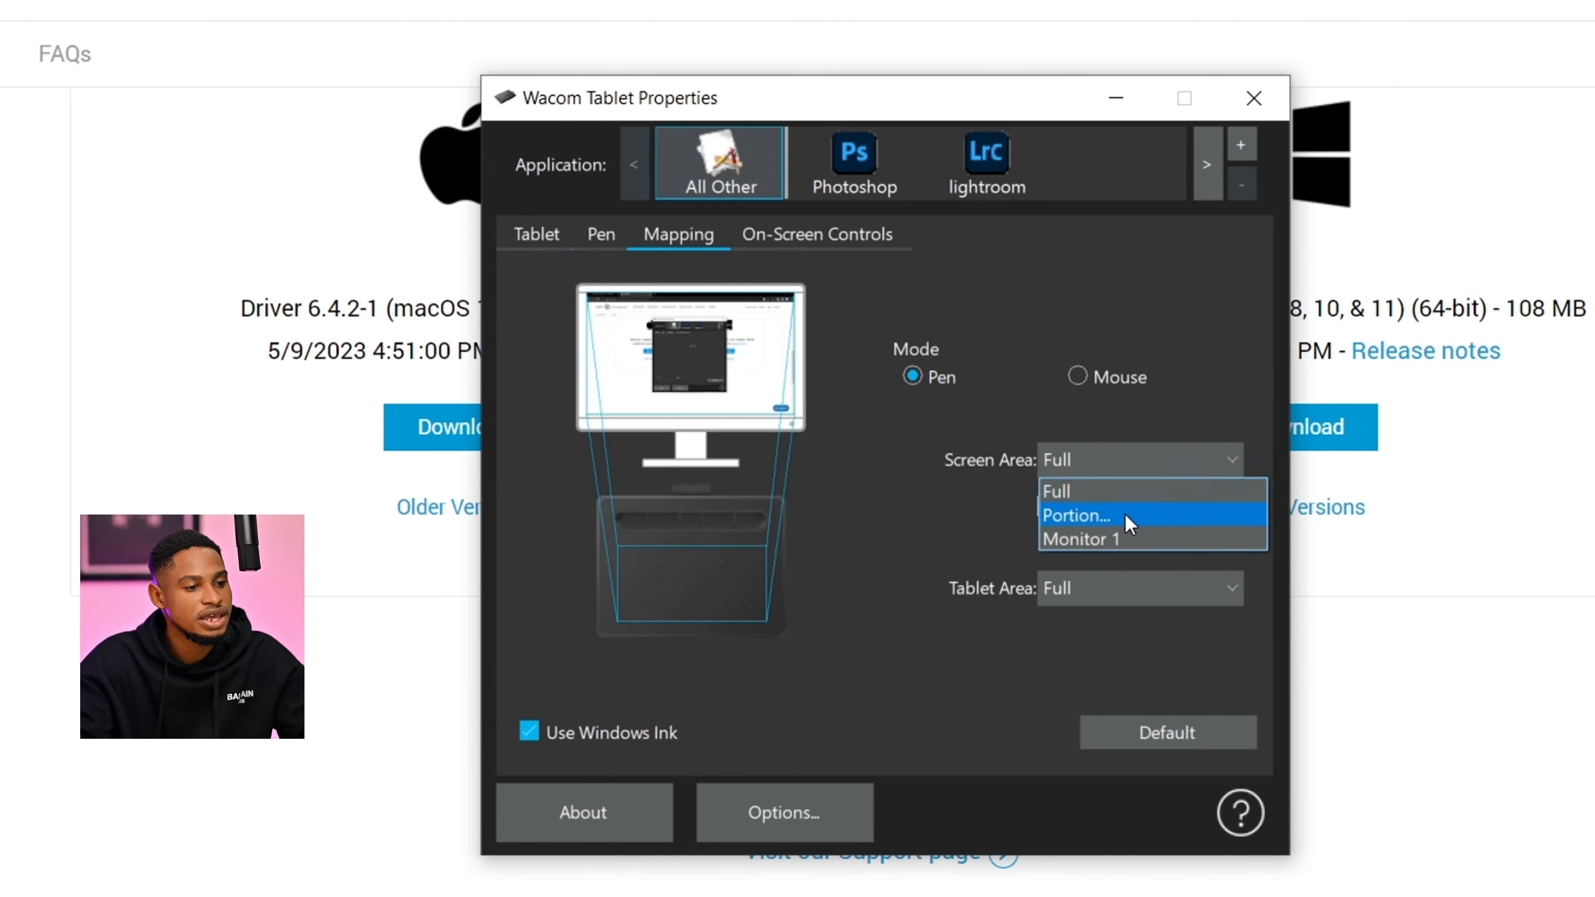
{"action": "left_click", "coordinate": [1125, 515]}
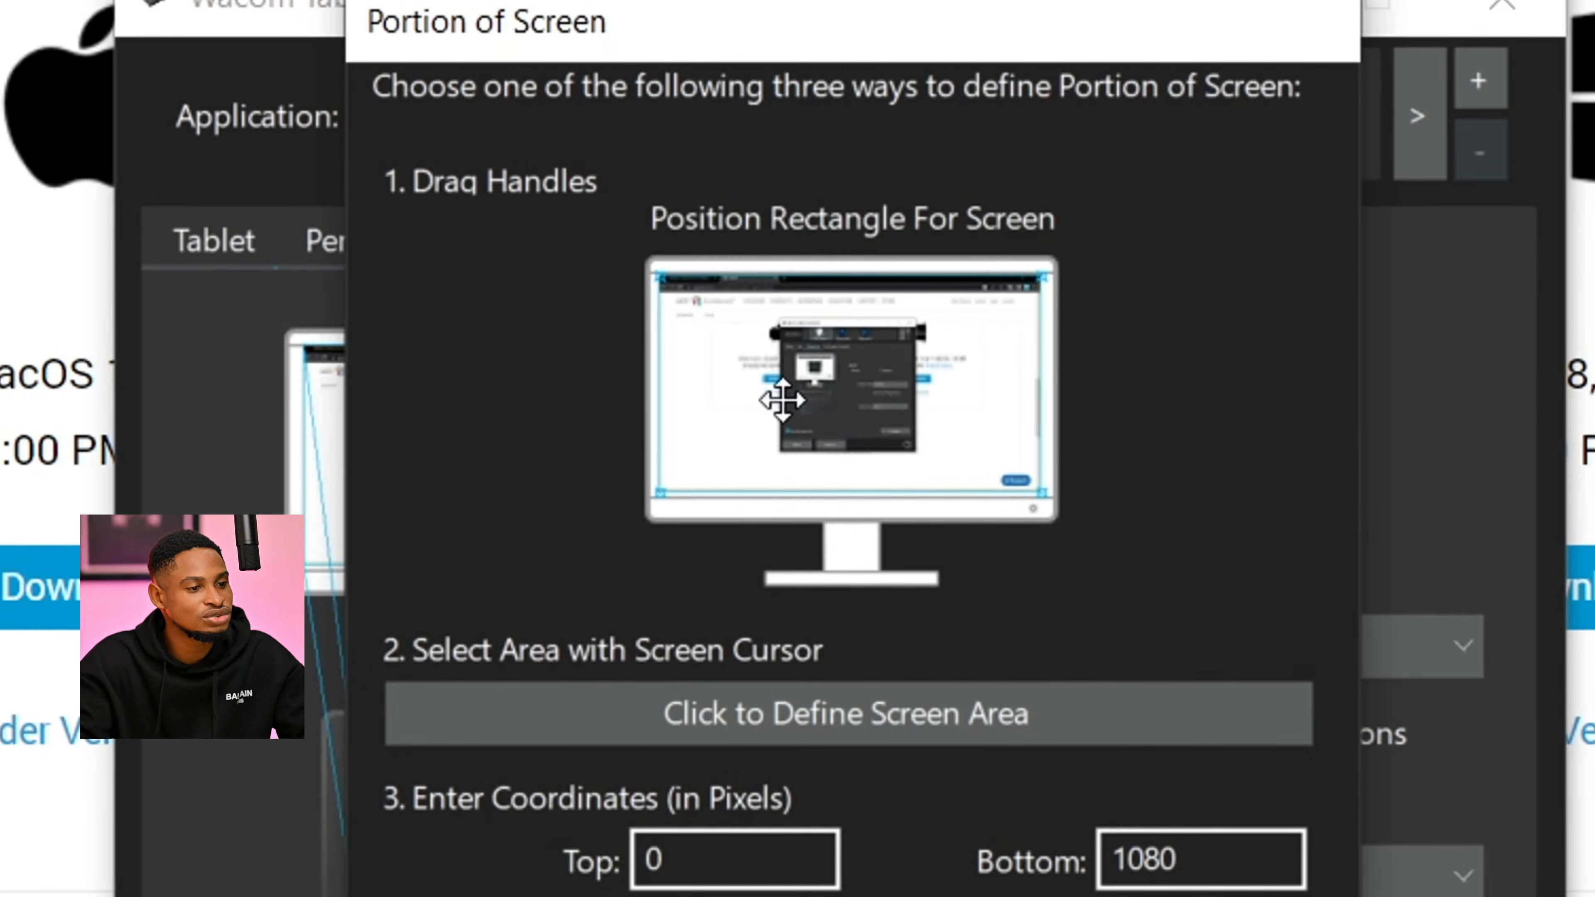
{"action": "key", "text": "ctrl"}
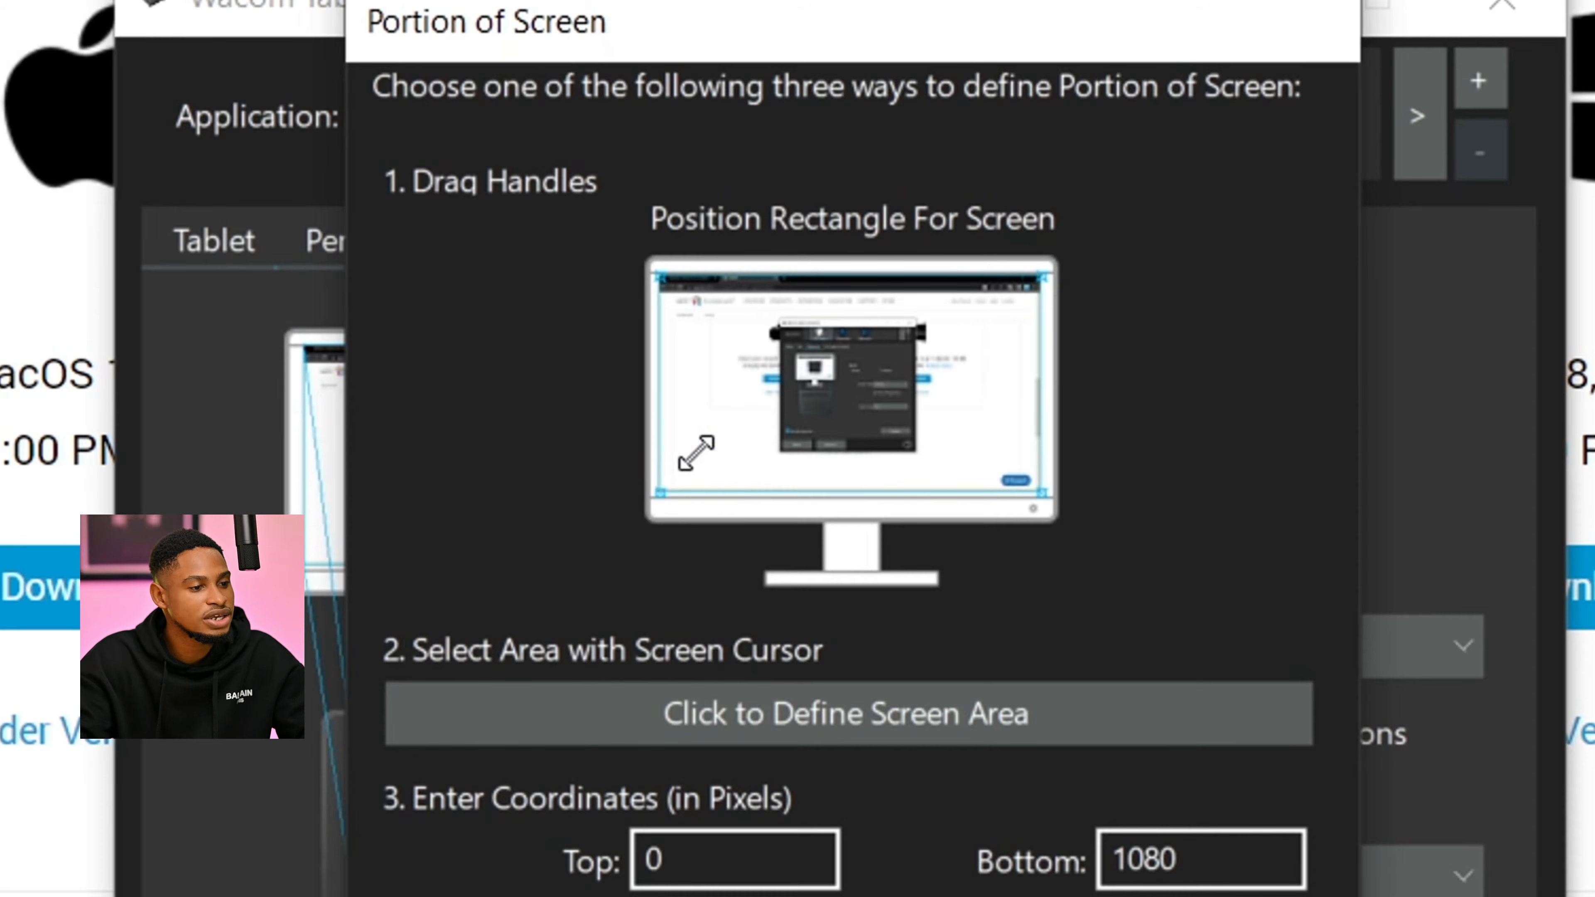
{"action": "left_click_drag", "start_coordinate": [695, 453], "coordinate": [838, 489]}
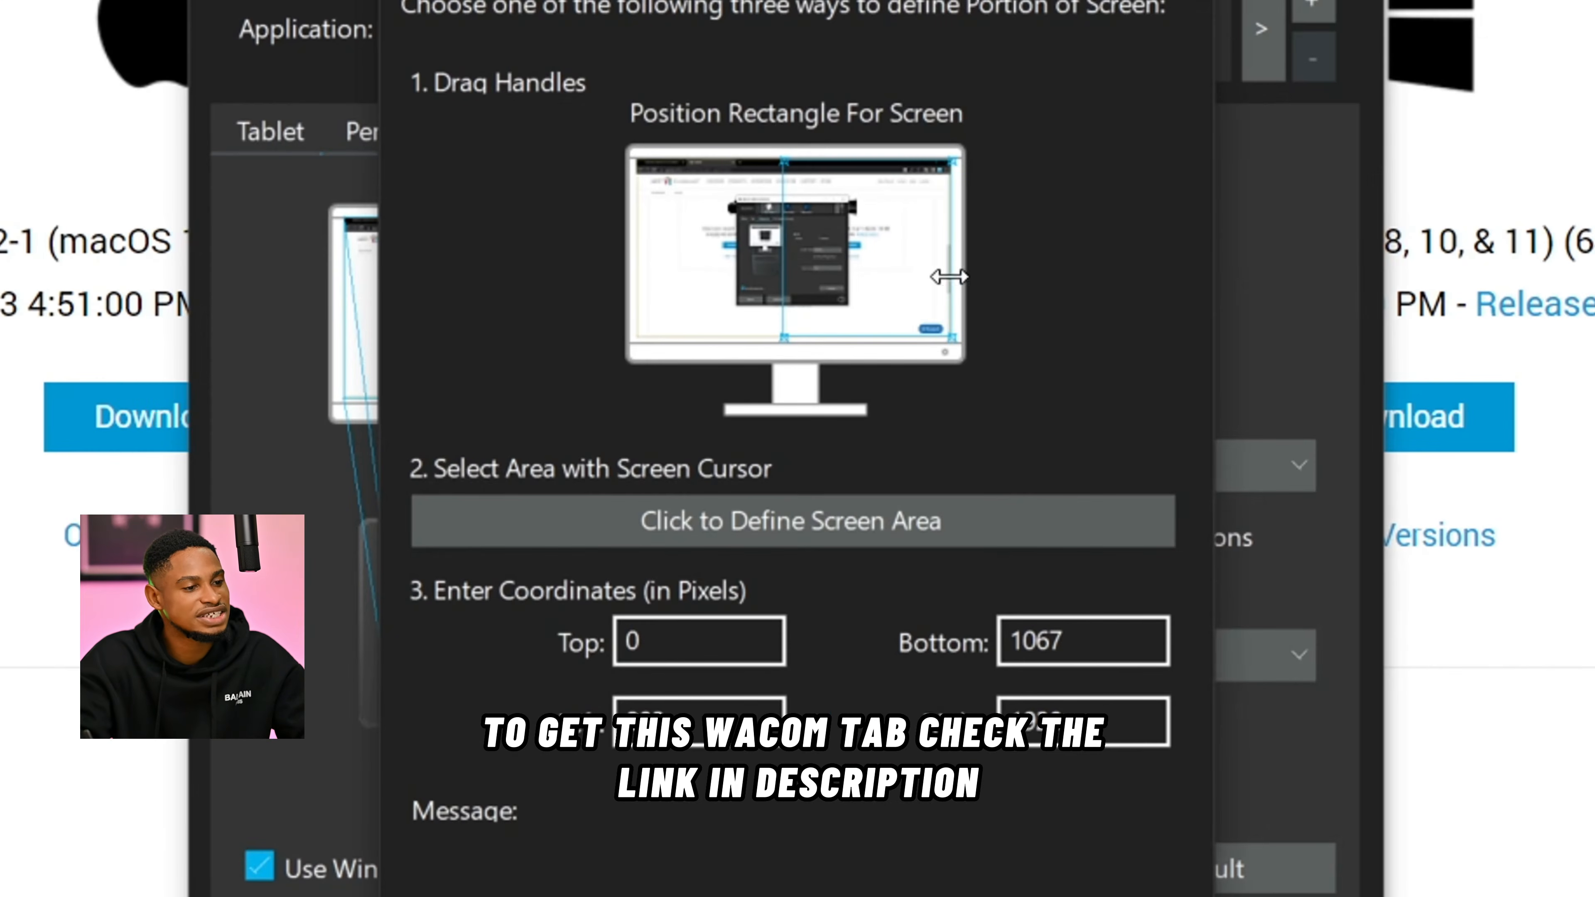
{"action": "left_click_drag", "start_coordinate": [895, 289], "coordinate": [747, 294]}
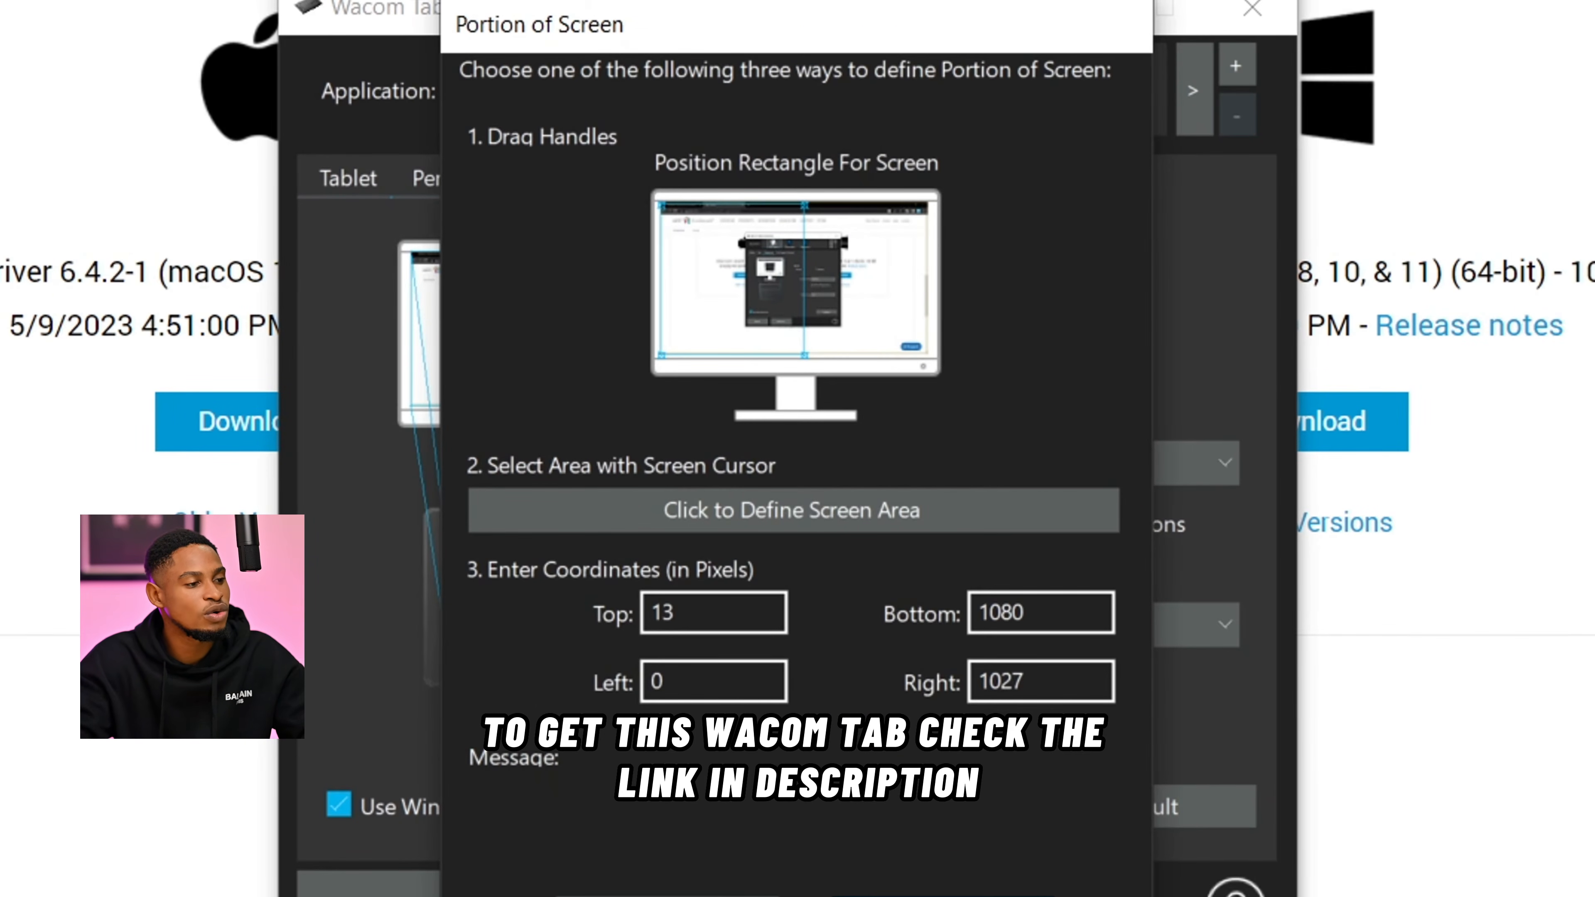
{"action": "left_click", "coordinate": [659, 888]}
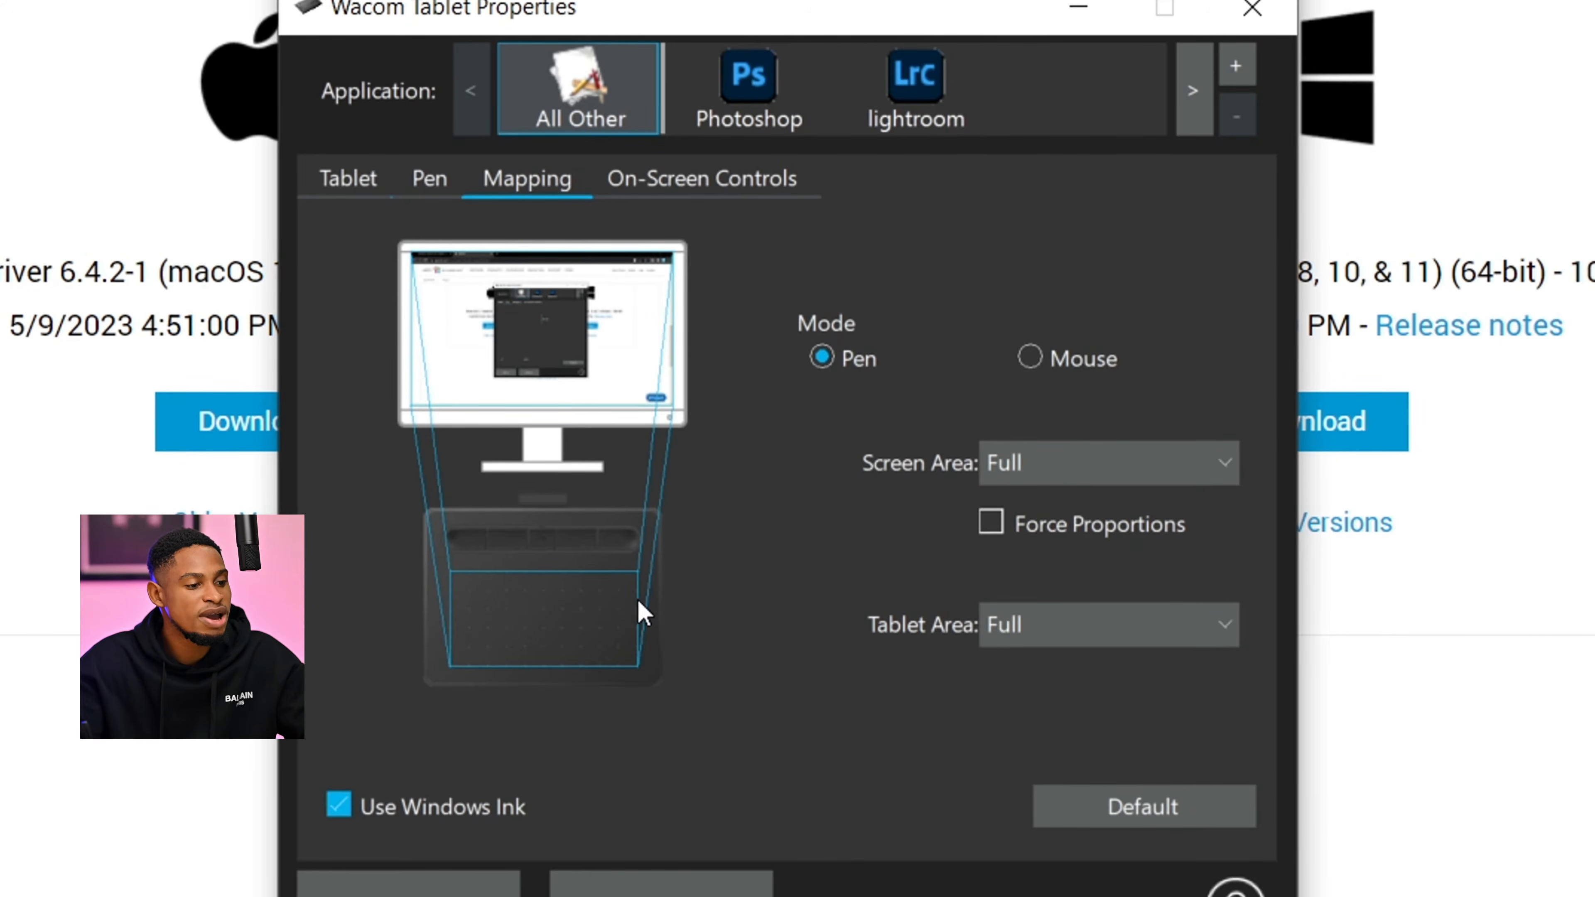
- Try limiting the tablet area to a portion spanning 4213 to 12641 counts horizontally and 0 to 9500 counts vertically
{"action": "key", "text": "ctrl"}
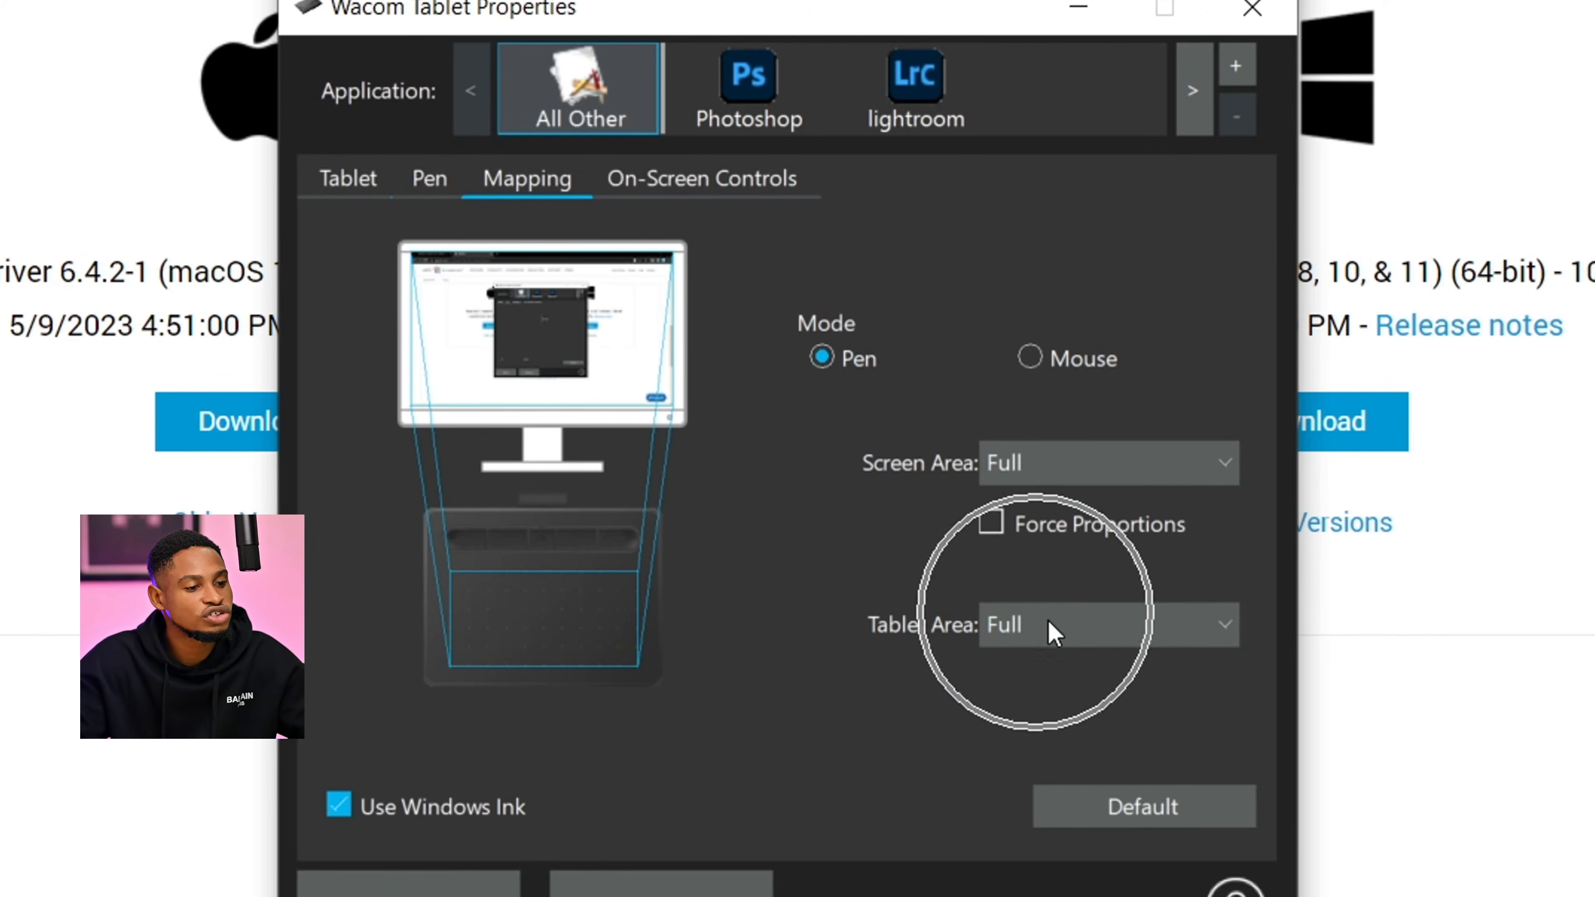
{"action": "key", "text": "ctrl"}
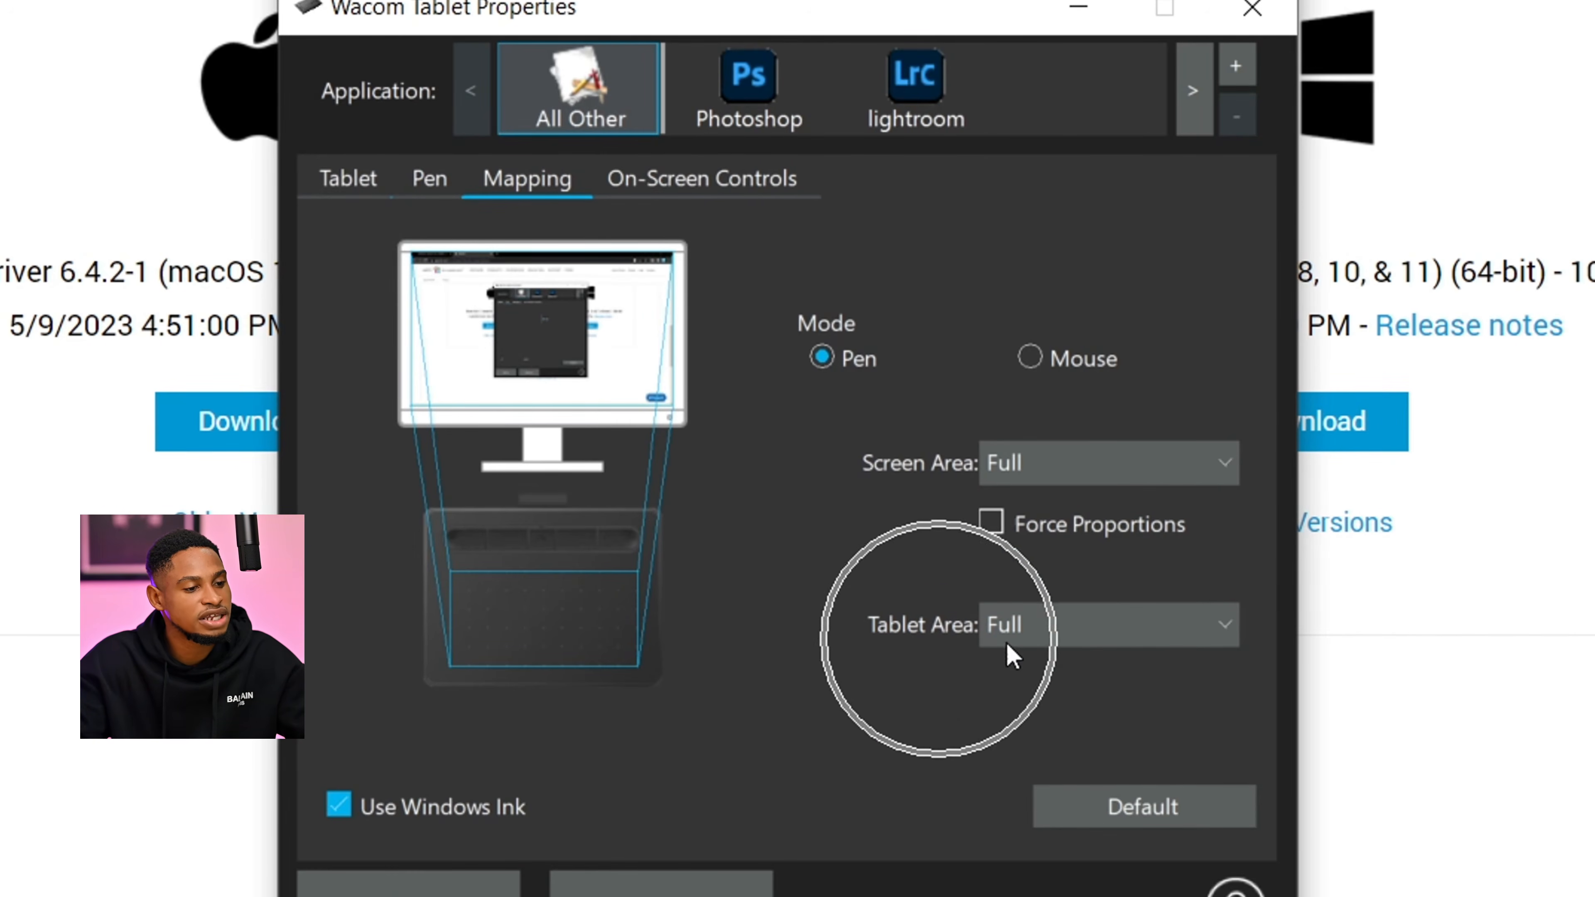
{"action": "left_click", "coordinate": [1104, 626]}
{"action": "key", "text": "ctrl"}
{"action": "left_click", "coordinate": [1061, 696]}
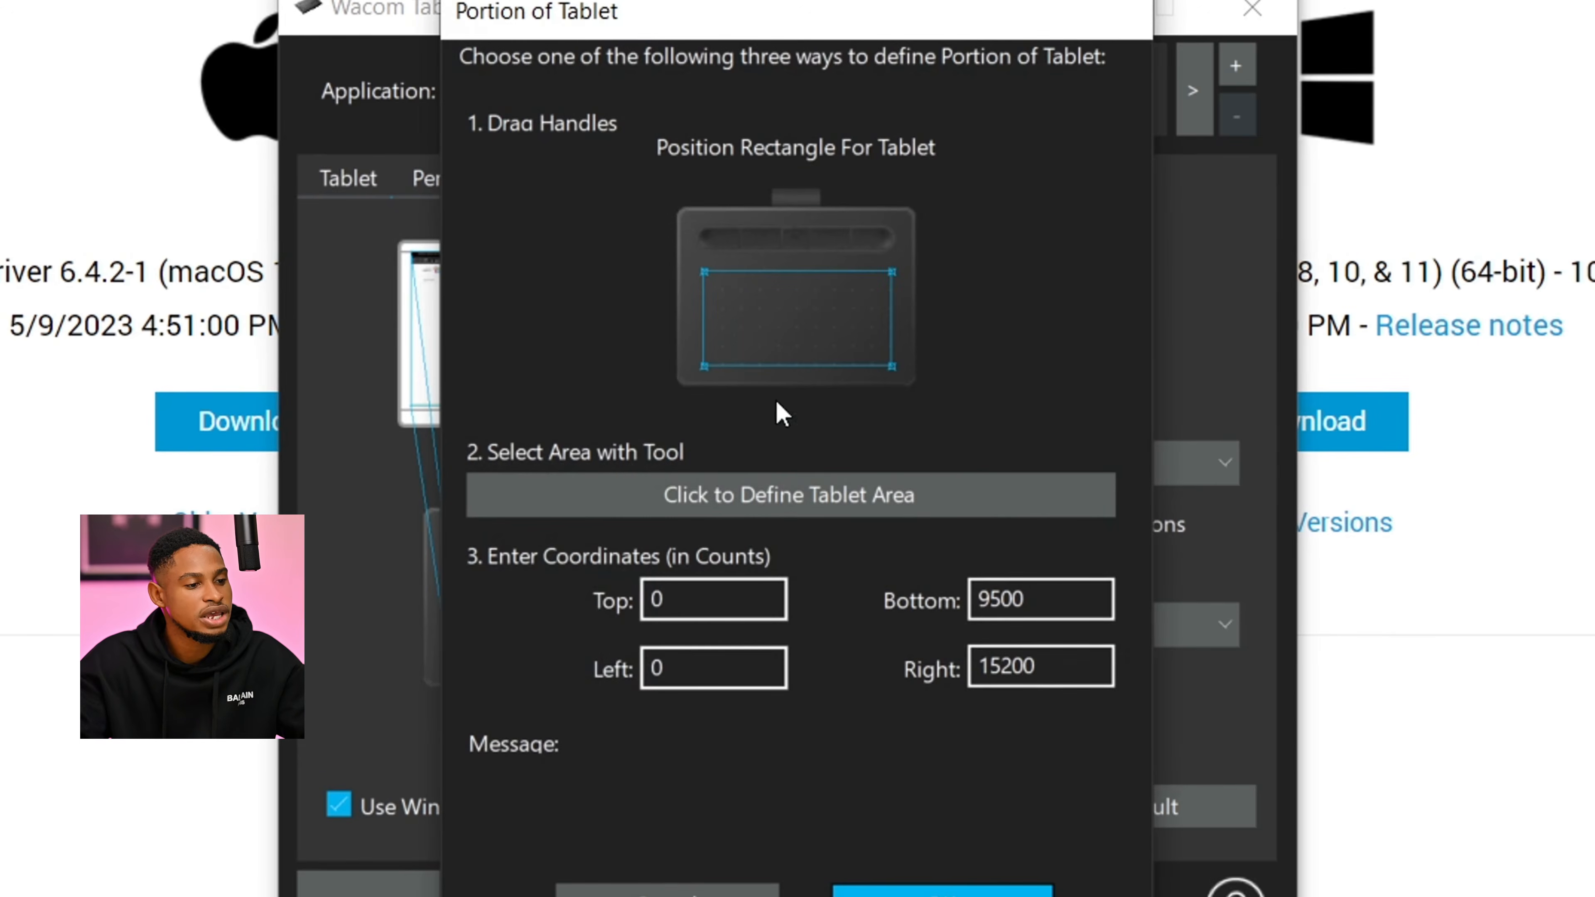
{"action": "key", "text": "ctrl"}
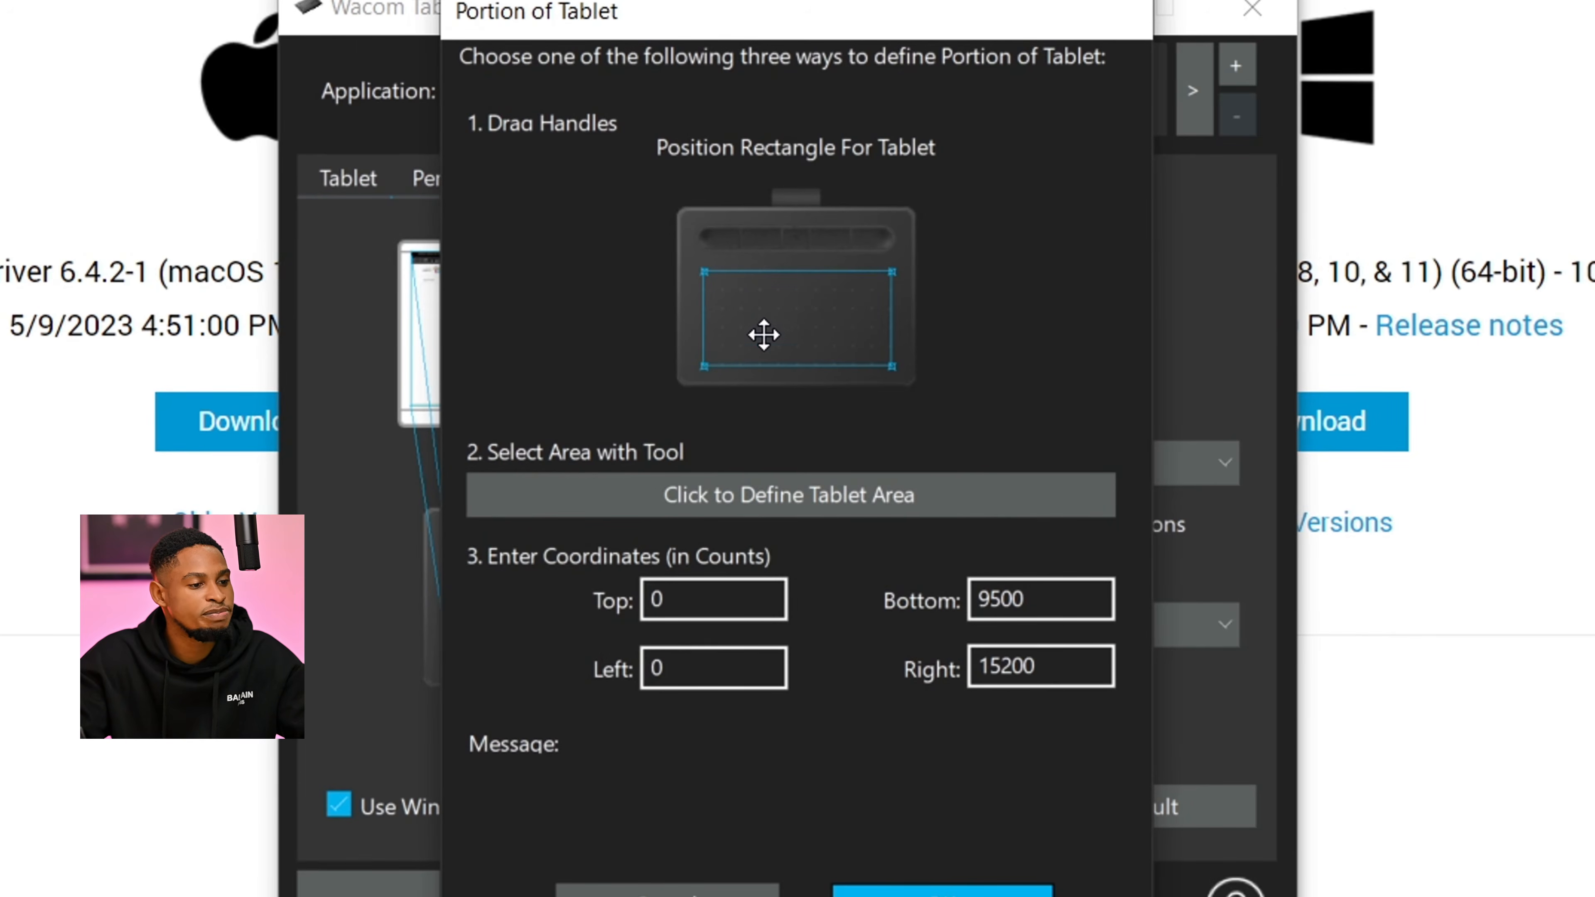
{"action": "key", "text": "ctrl"}
{"action": "left_click_drag", "start_coordinate": [705, 366], "coordinate": [783, 418]}
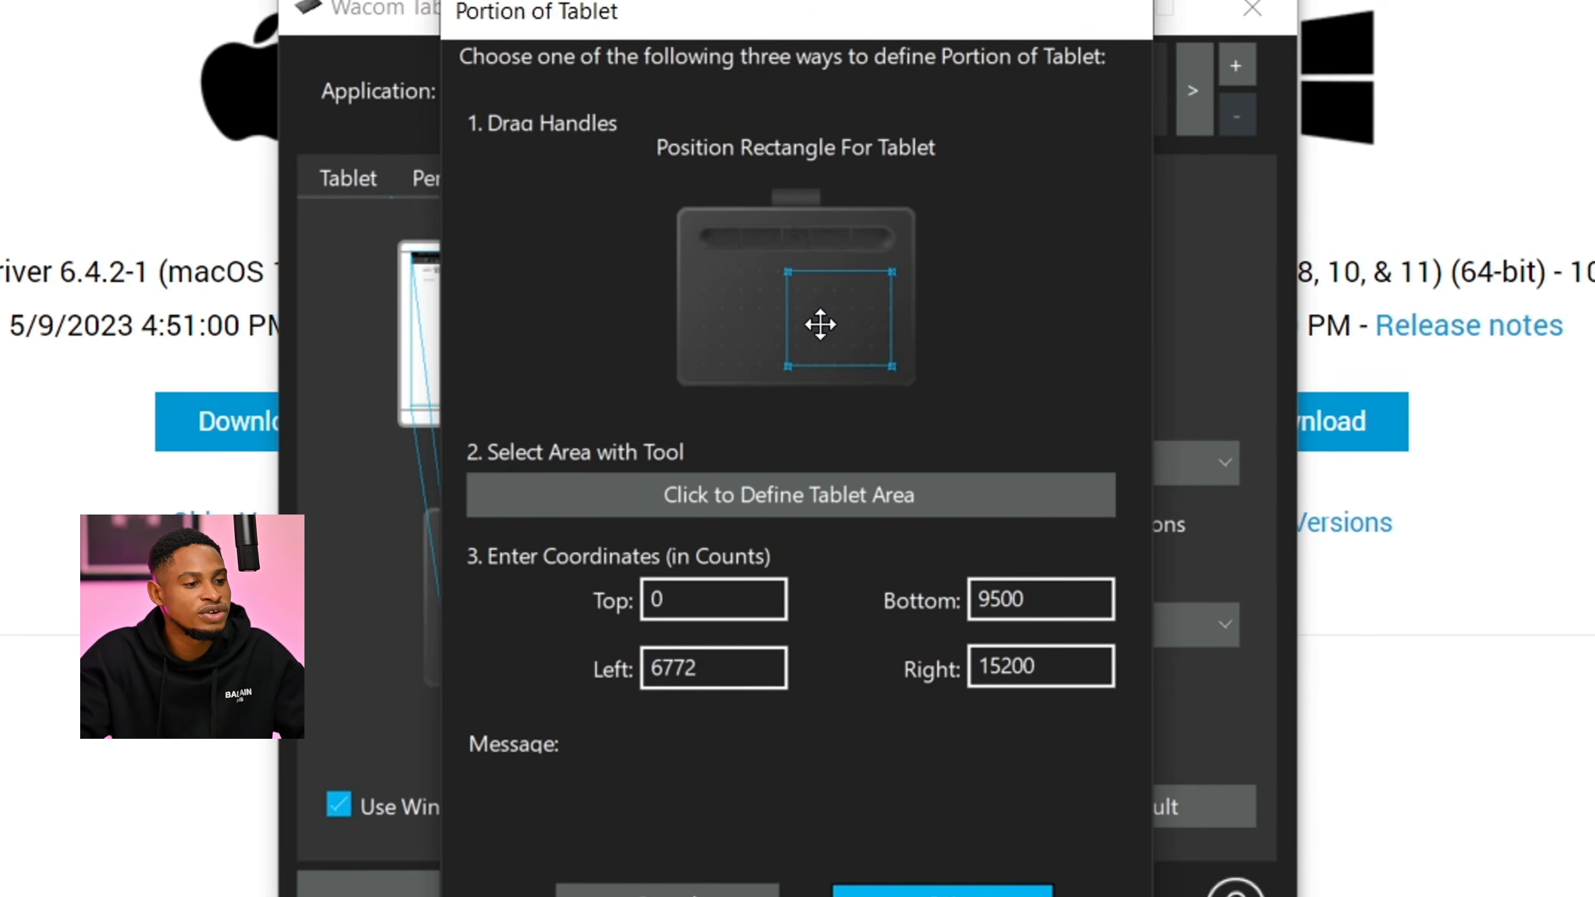
{"action": "mouse_move", "coordinate": [820, 324]}
{"action": "left_mouse_down"}
{"action": "mouse_move", "coordinate": [605, 310]}
{"action": "mouse_move", "coordinate": [789, 323]}
{"action": "left_mouse_up"}
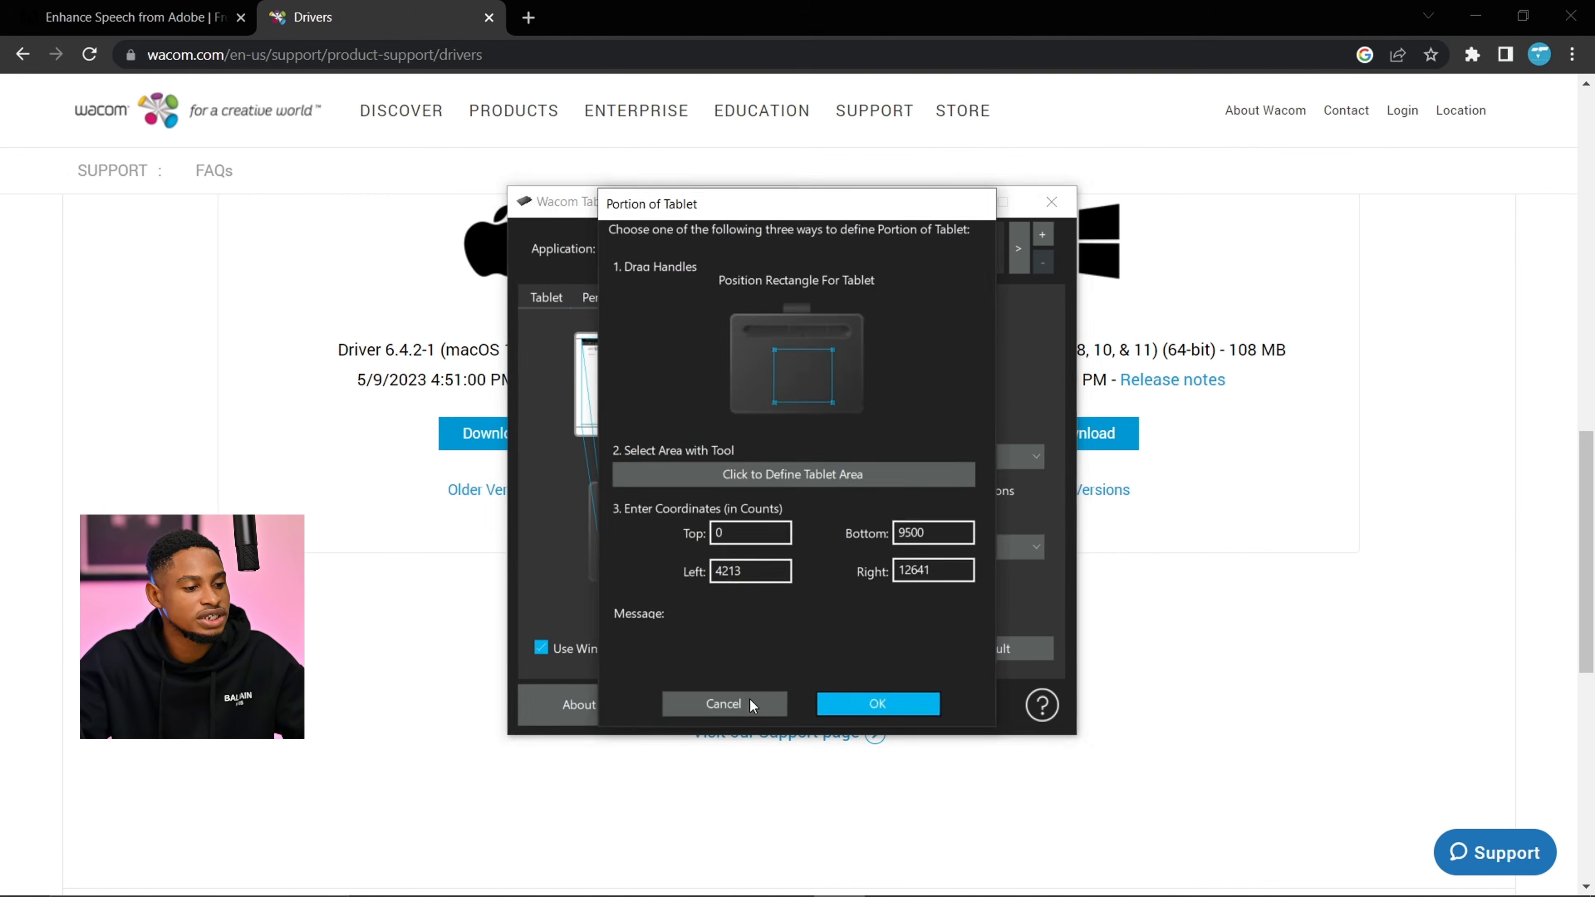
{"action": "left_click", "coordinate": [891, 890]}
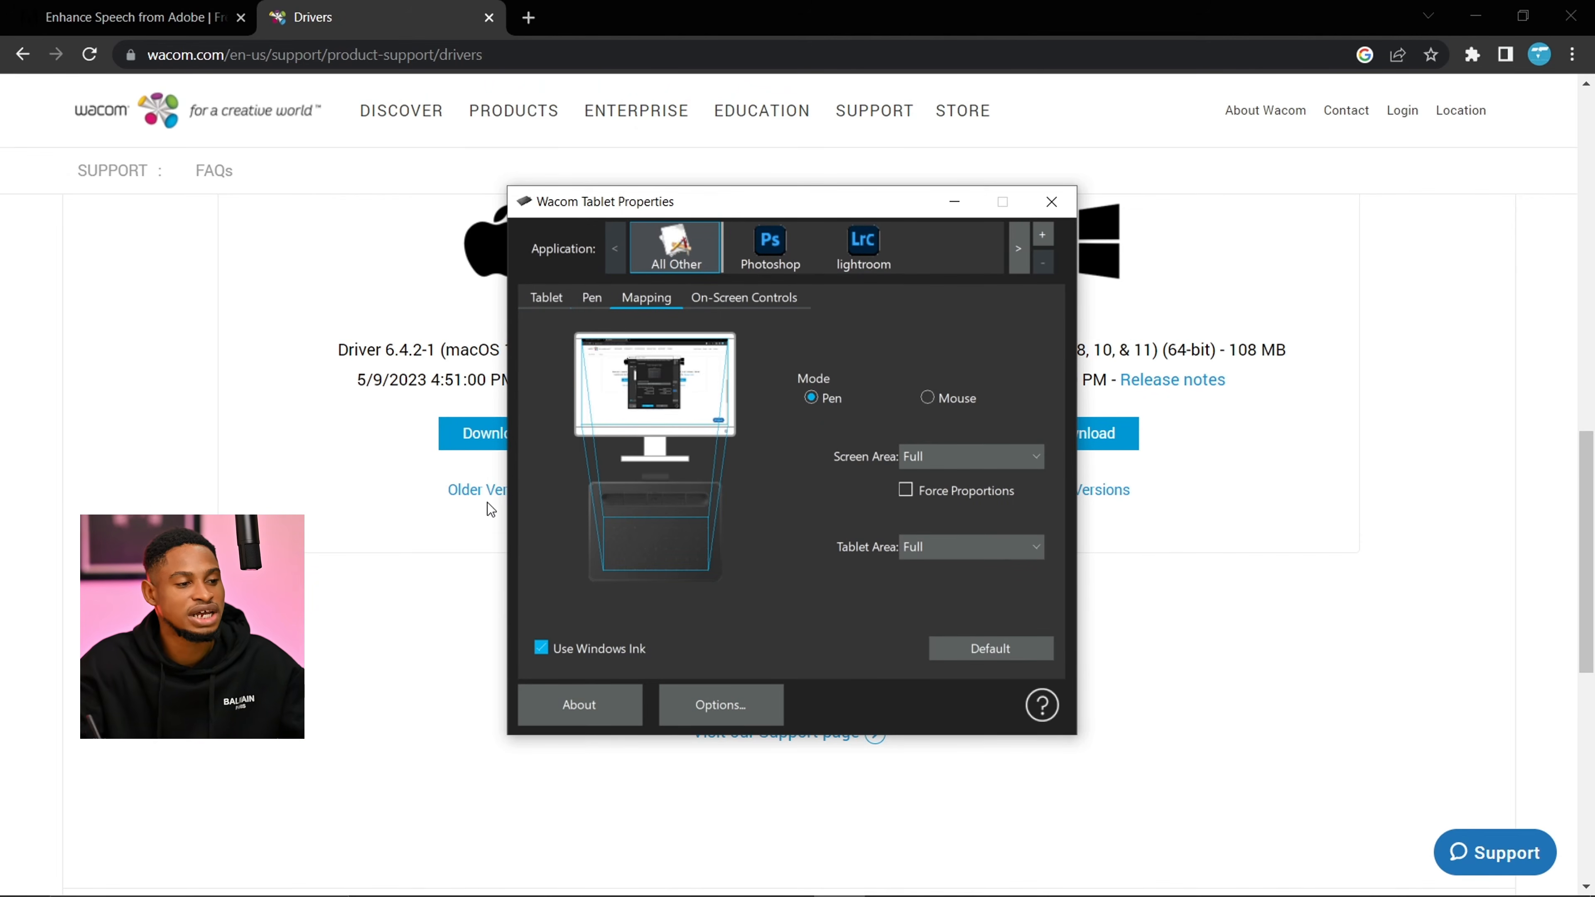
- Examine the on-screen control panels and the key assignments of the App shortcuts panel
{"action": "left_click", "coordinate": [749, 304]}
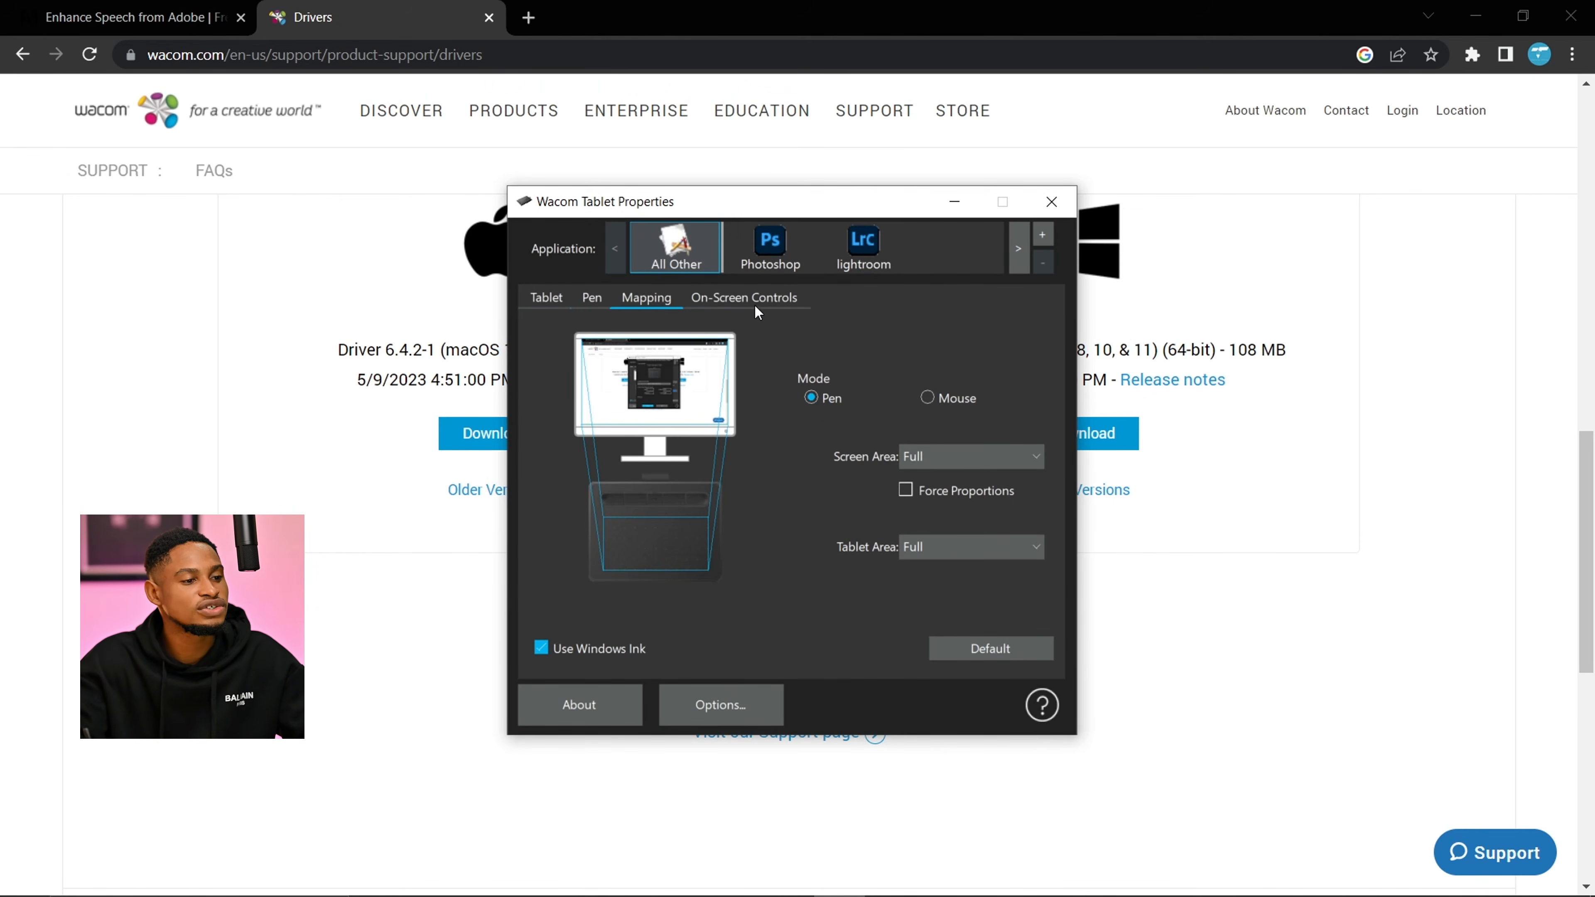
{"action": "left_click", "coordinate": [835, 562]}
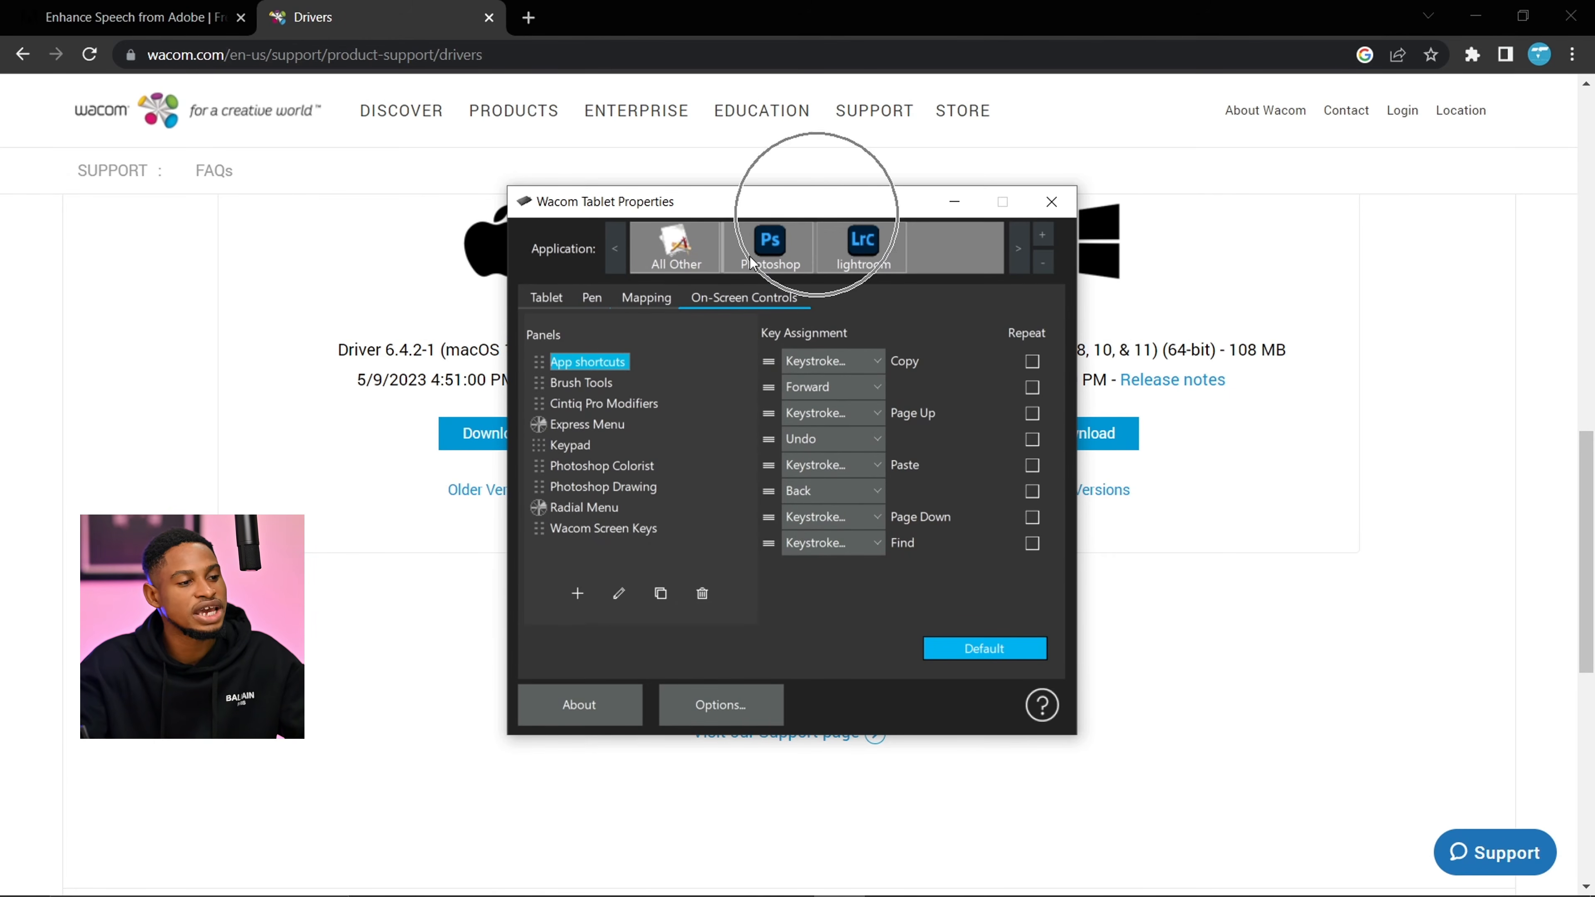
- In the Photoshop-specific tablet settings, assign the keyboard function Undo to the leftmost ExpressKey
{"action": "left_click", "coordinate": [546, 298]}
{"action": "left_click", "coordinate": [772, 245]}
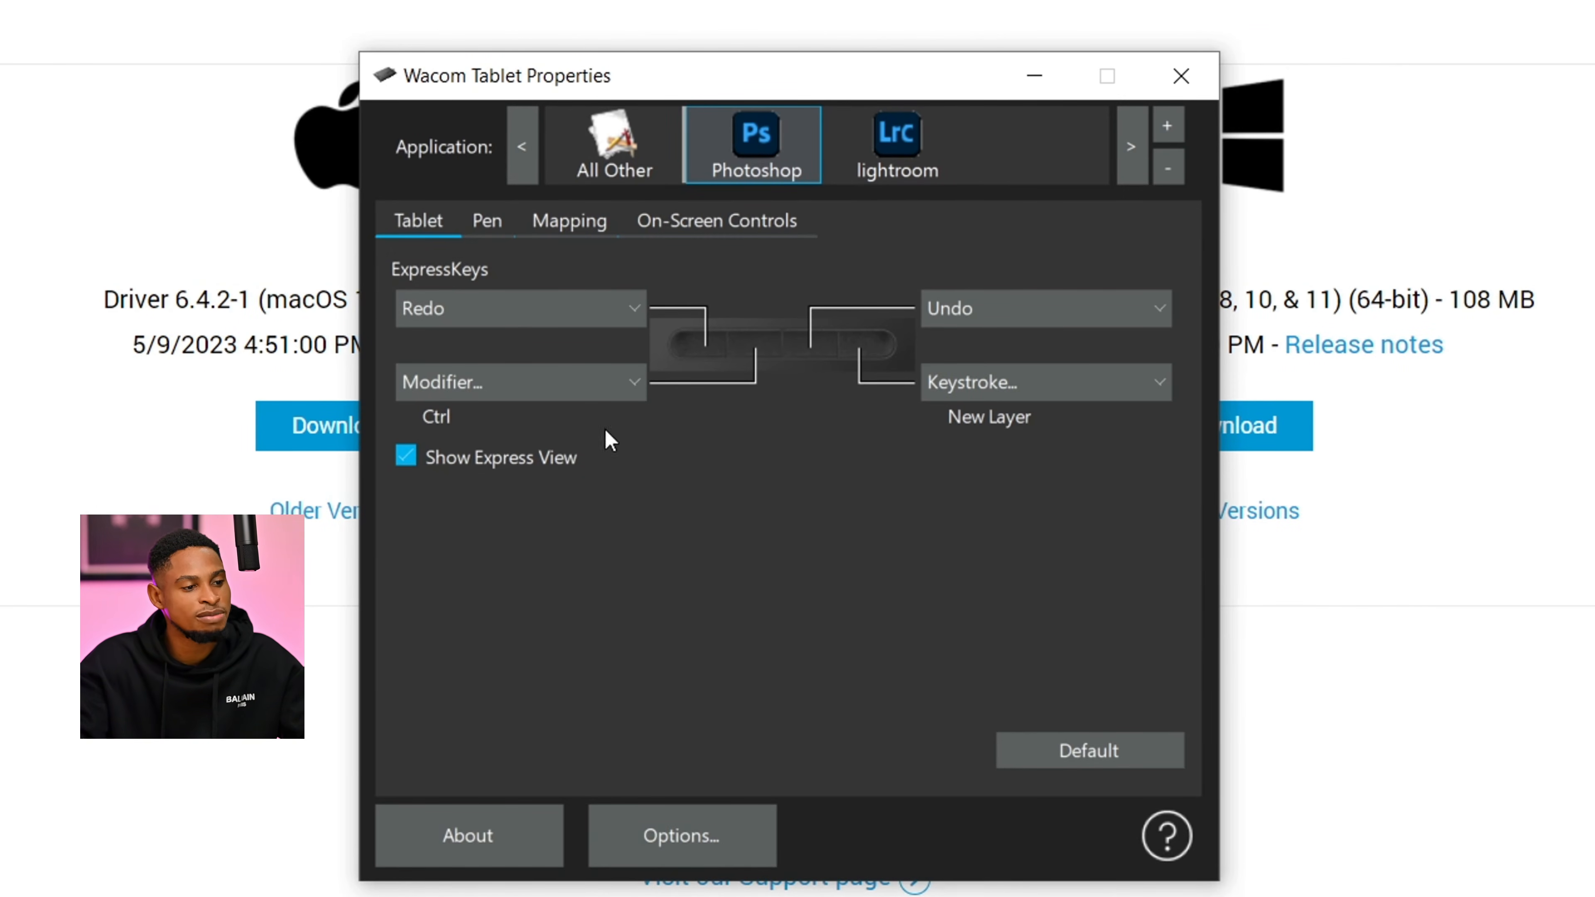
{"action": "left_click", "coordinate": [530, 317]}
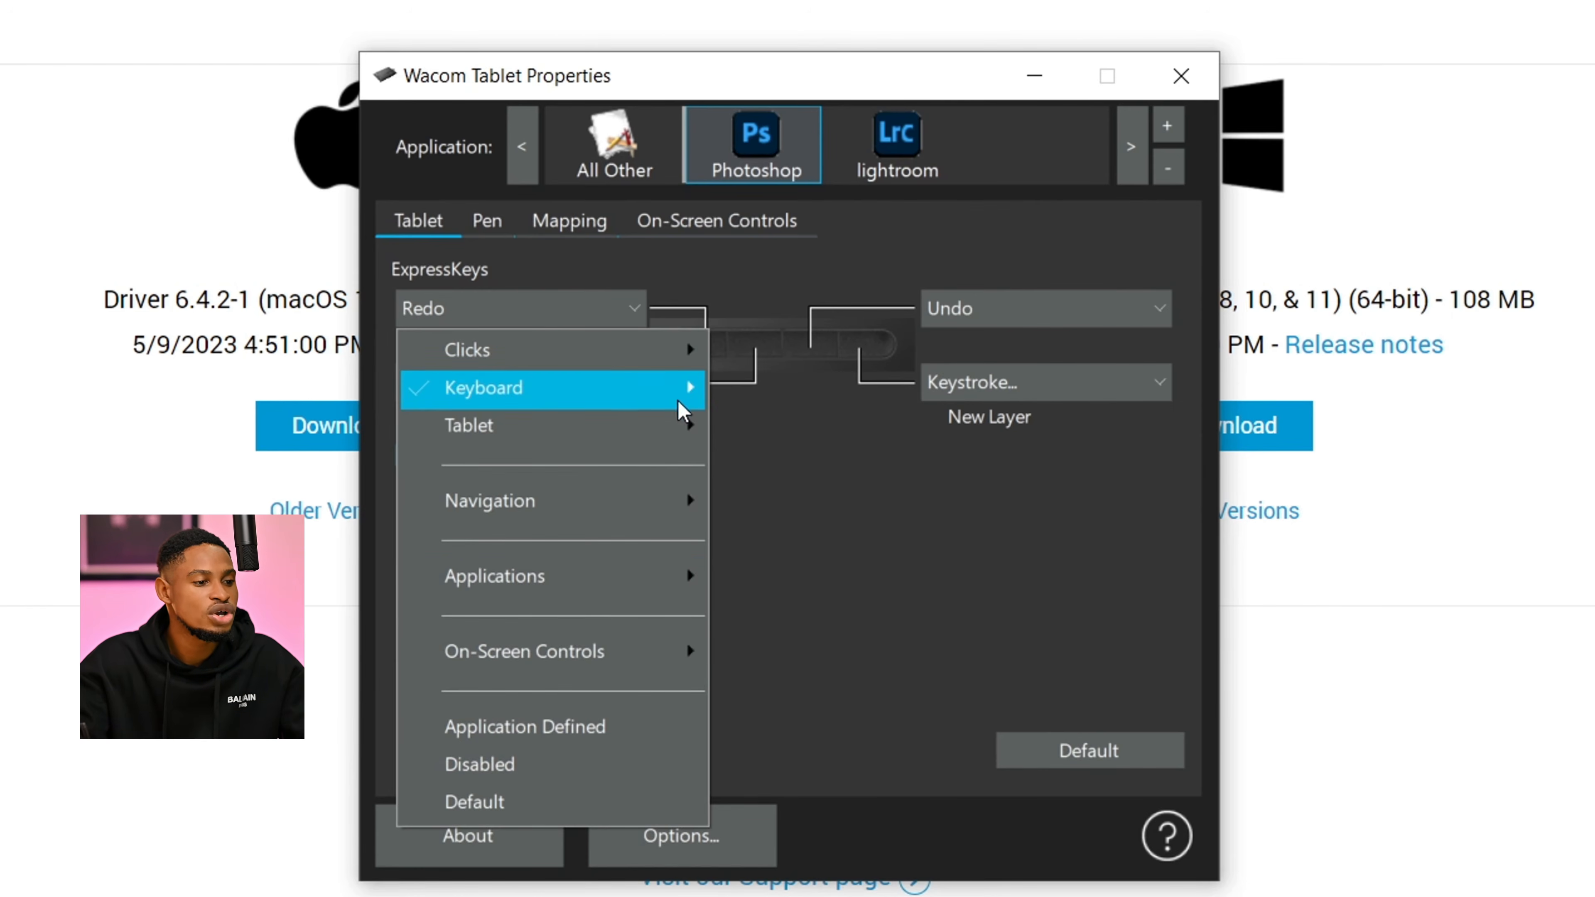
{"action": "left_click", "coordinate": [632, 389]}
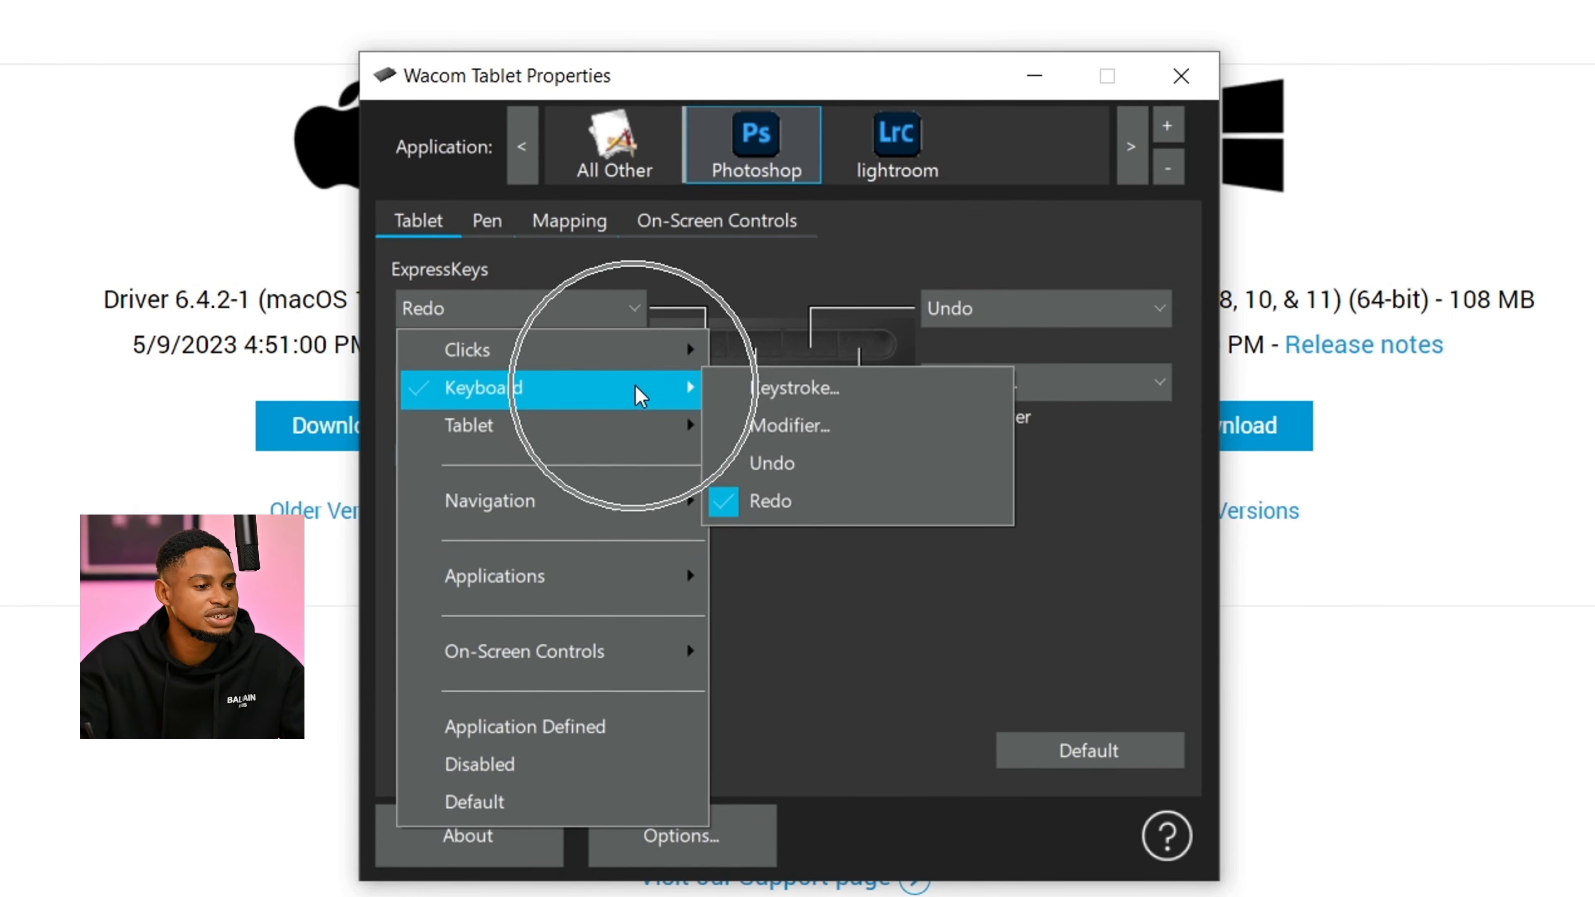
{"action": "left_click", "coordinate": [796, 464]}
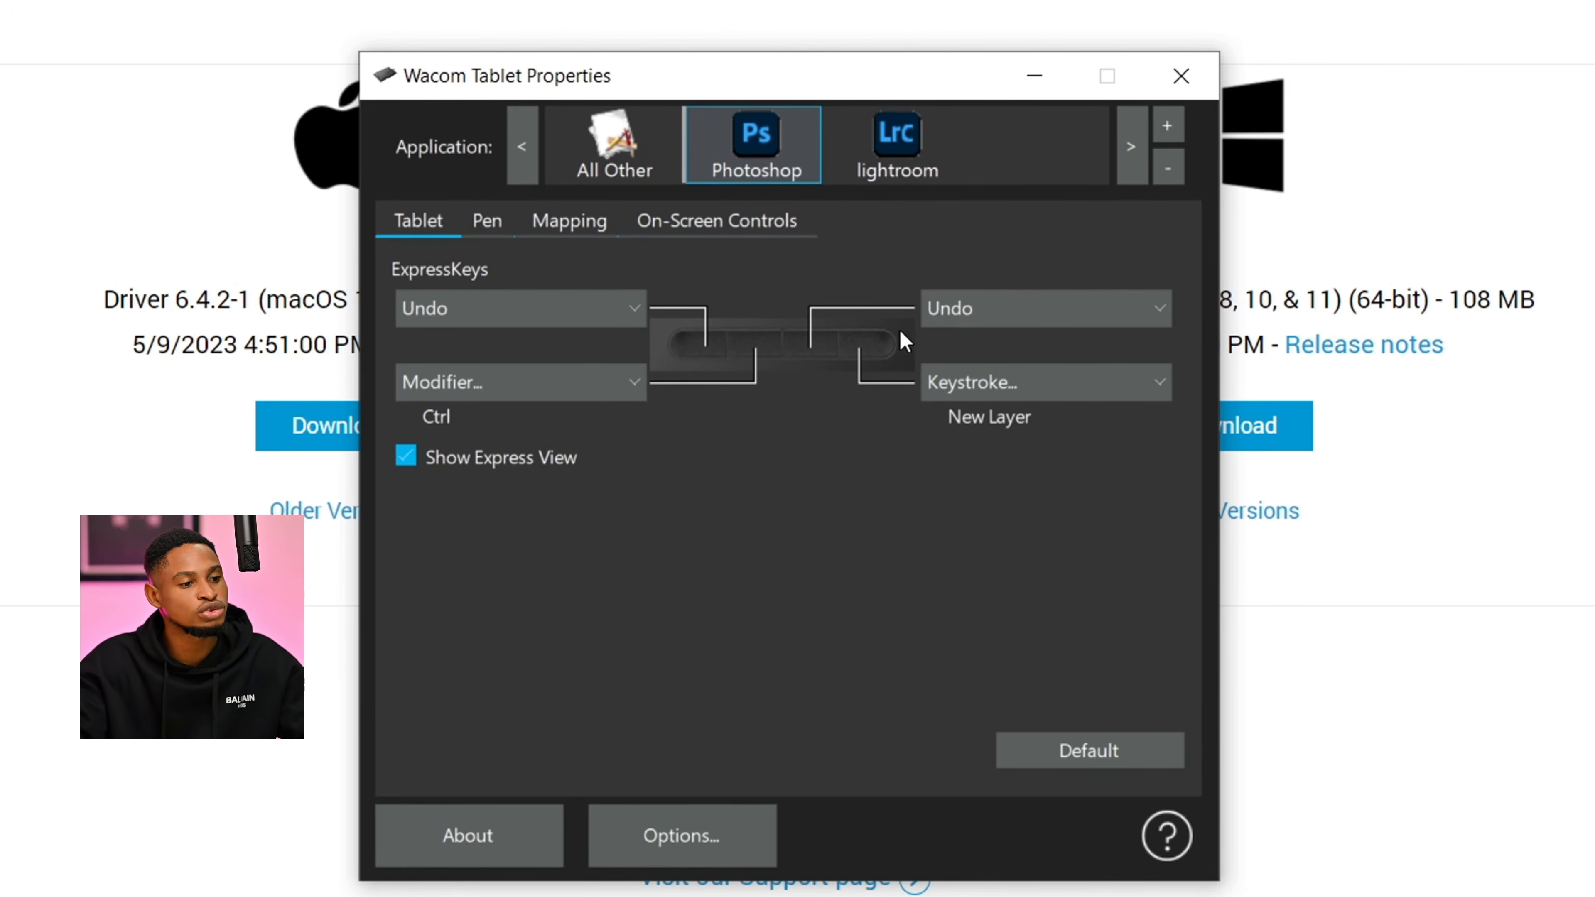
- Check the third ExpressKey's function for Photoshop and compare Photoshop's ExpressKey assignments with those for lightroom
{"action": "left_click", "coordinate": [1032, 308]}
{"action": "left_click", "coordinate": [854, 420]}
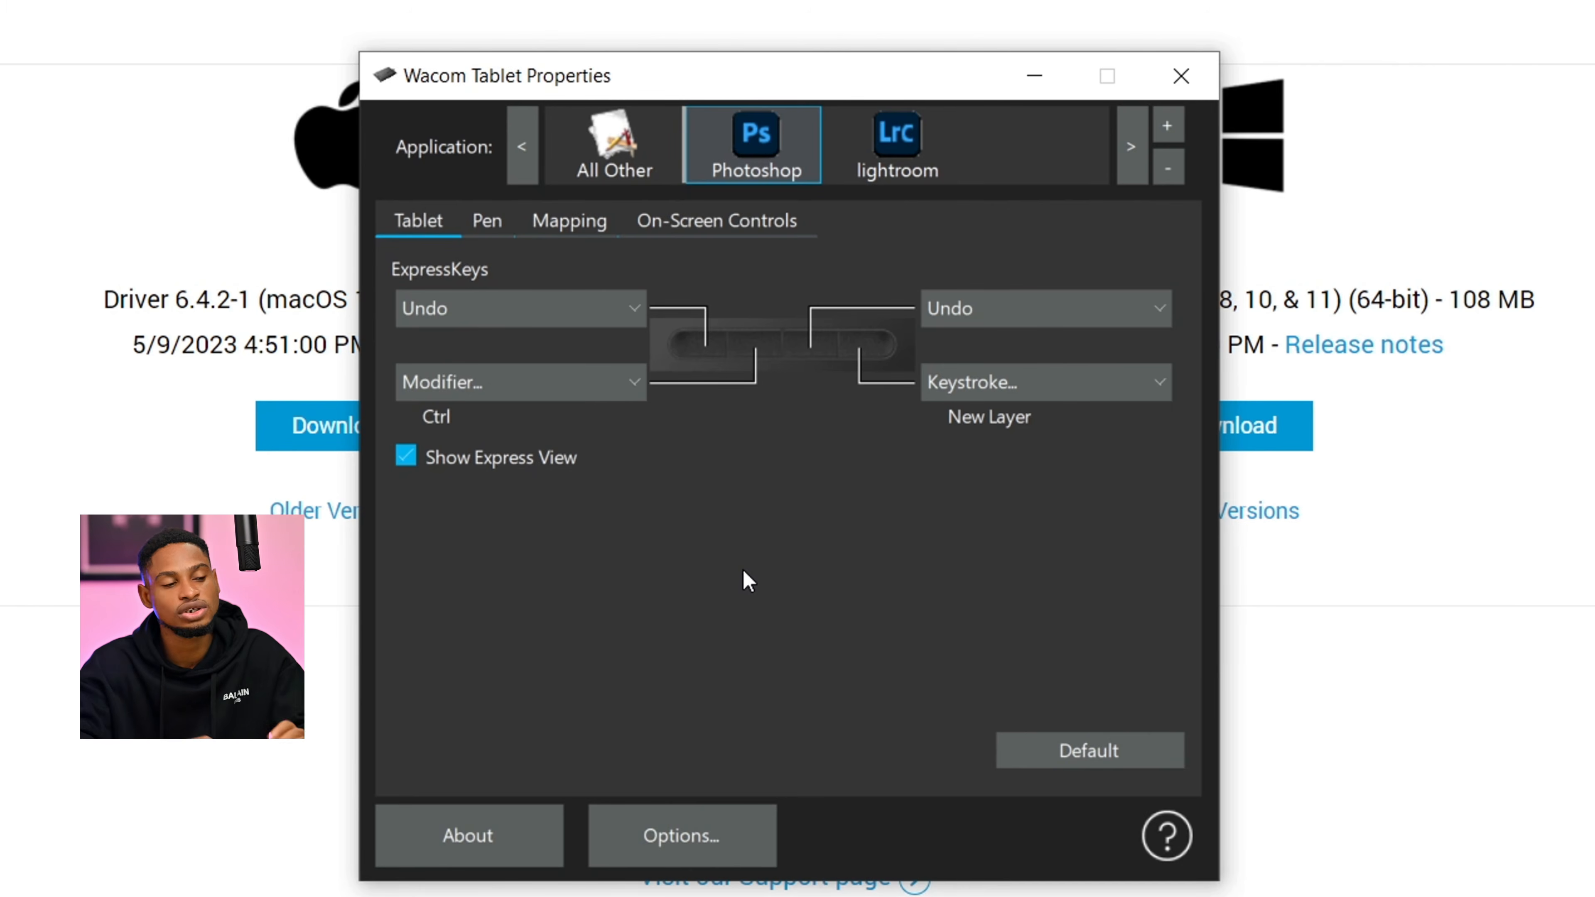
{"action": "left_click", "coordinate": [920, 158]}
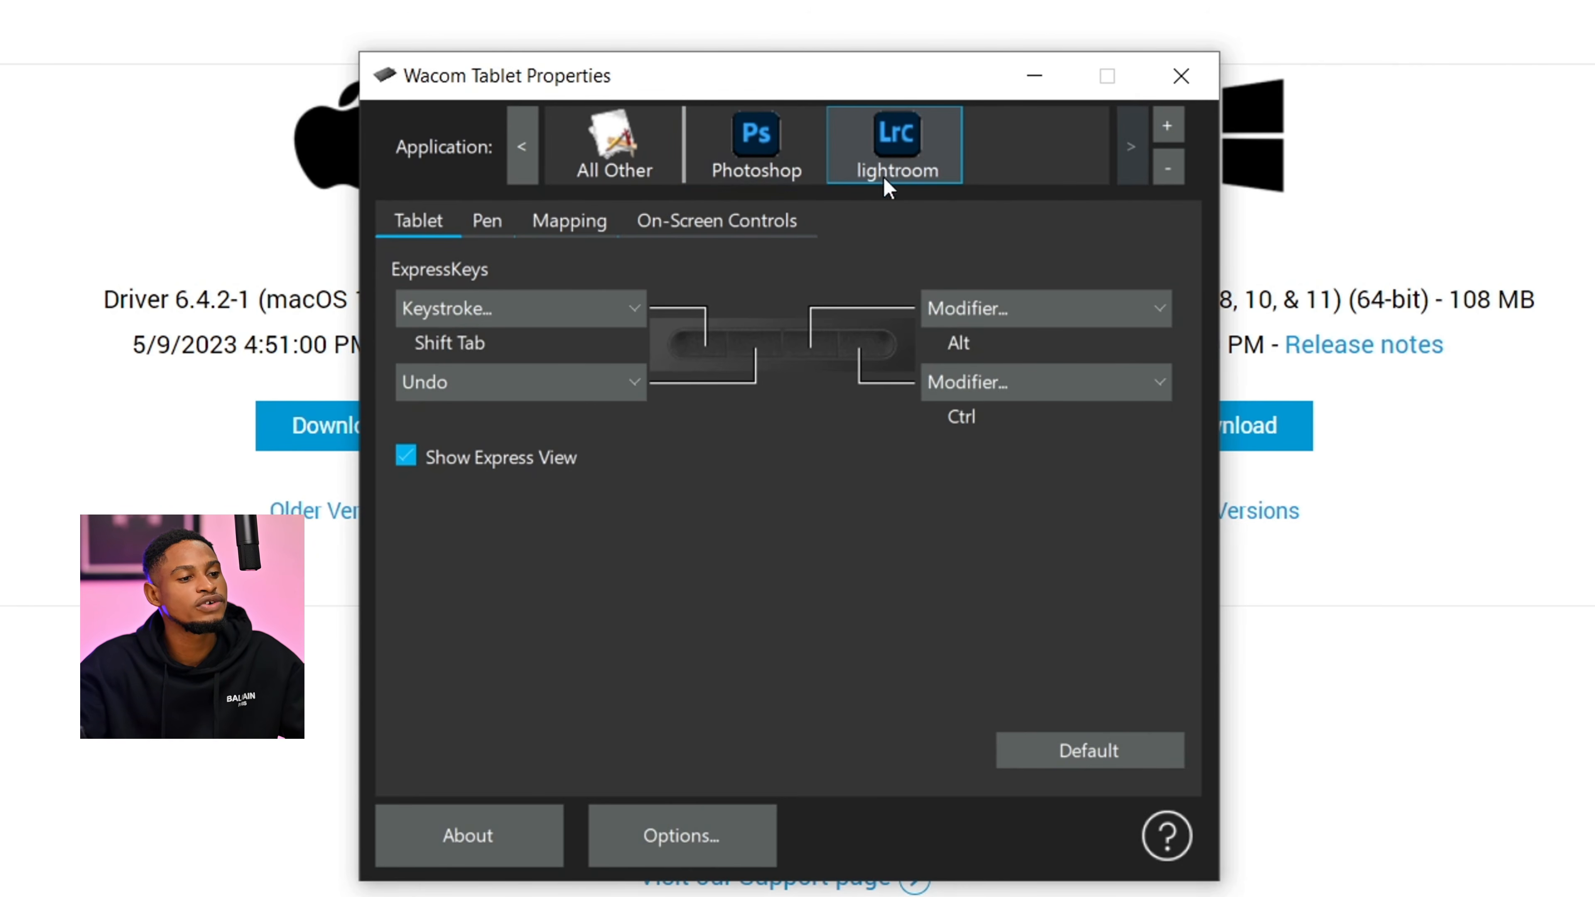
{"action": "left_click", "coordinate": [756, 151]}
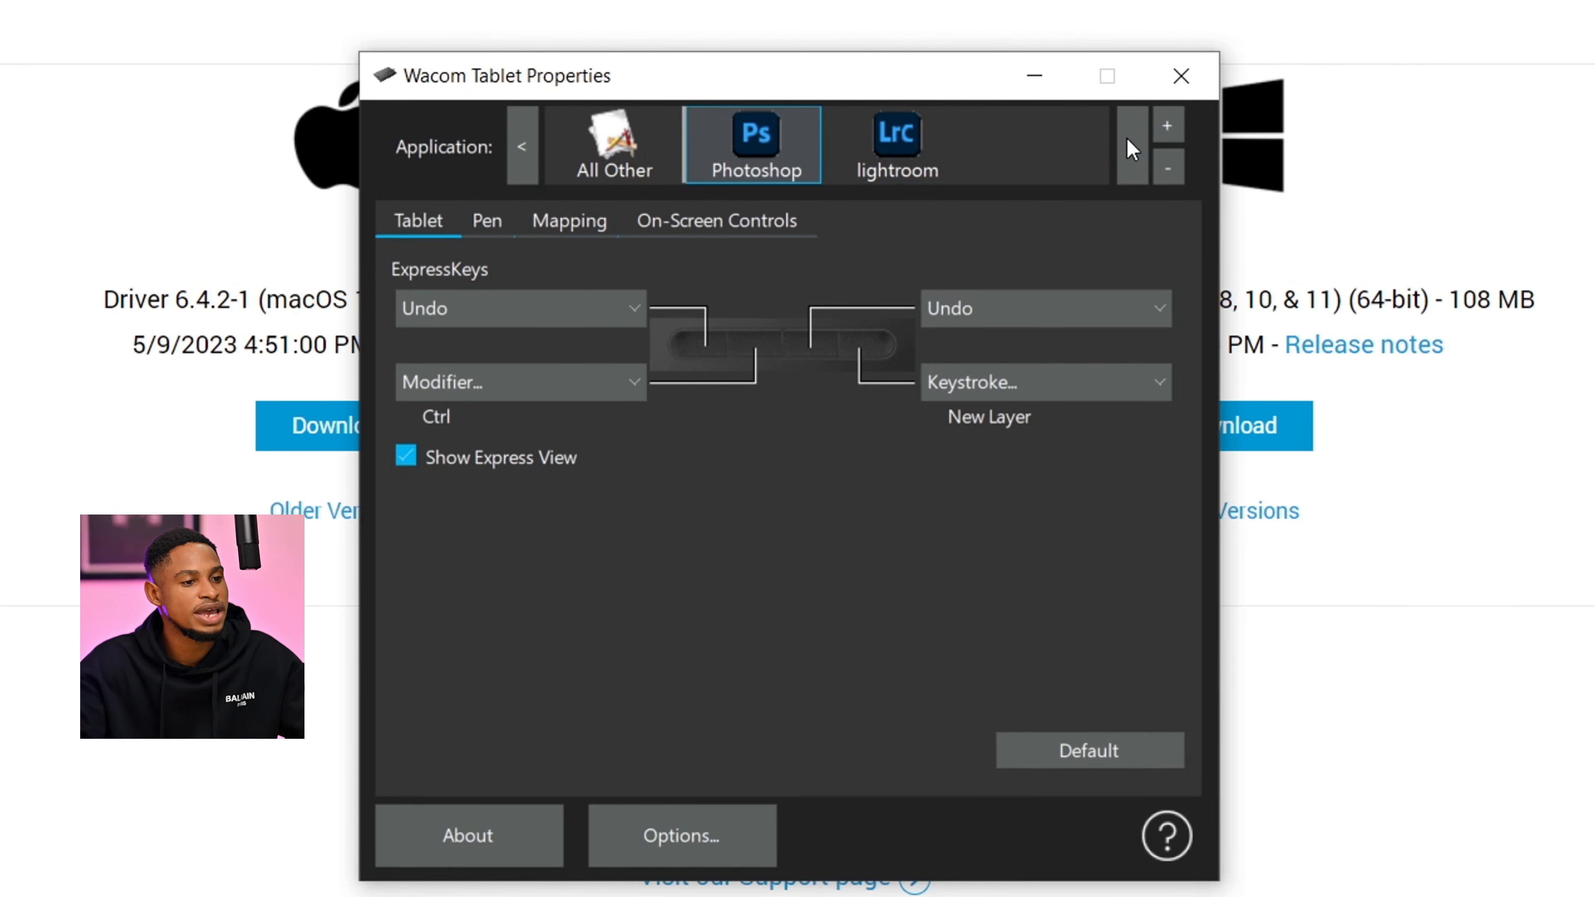
- Examine the currently open applications offered for custom tablet settings, and leave without adding one
{"action": "left_click", "coordinate": [1166, 126]}
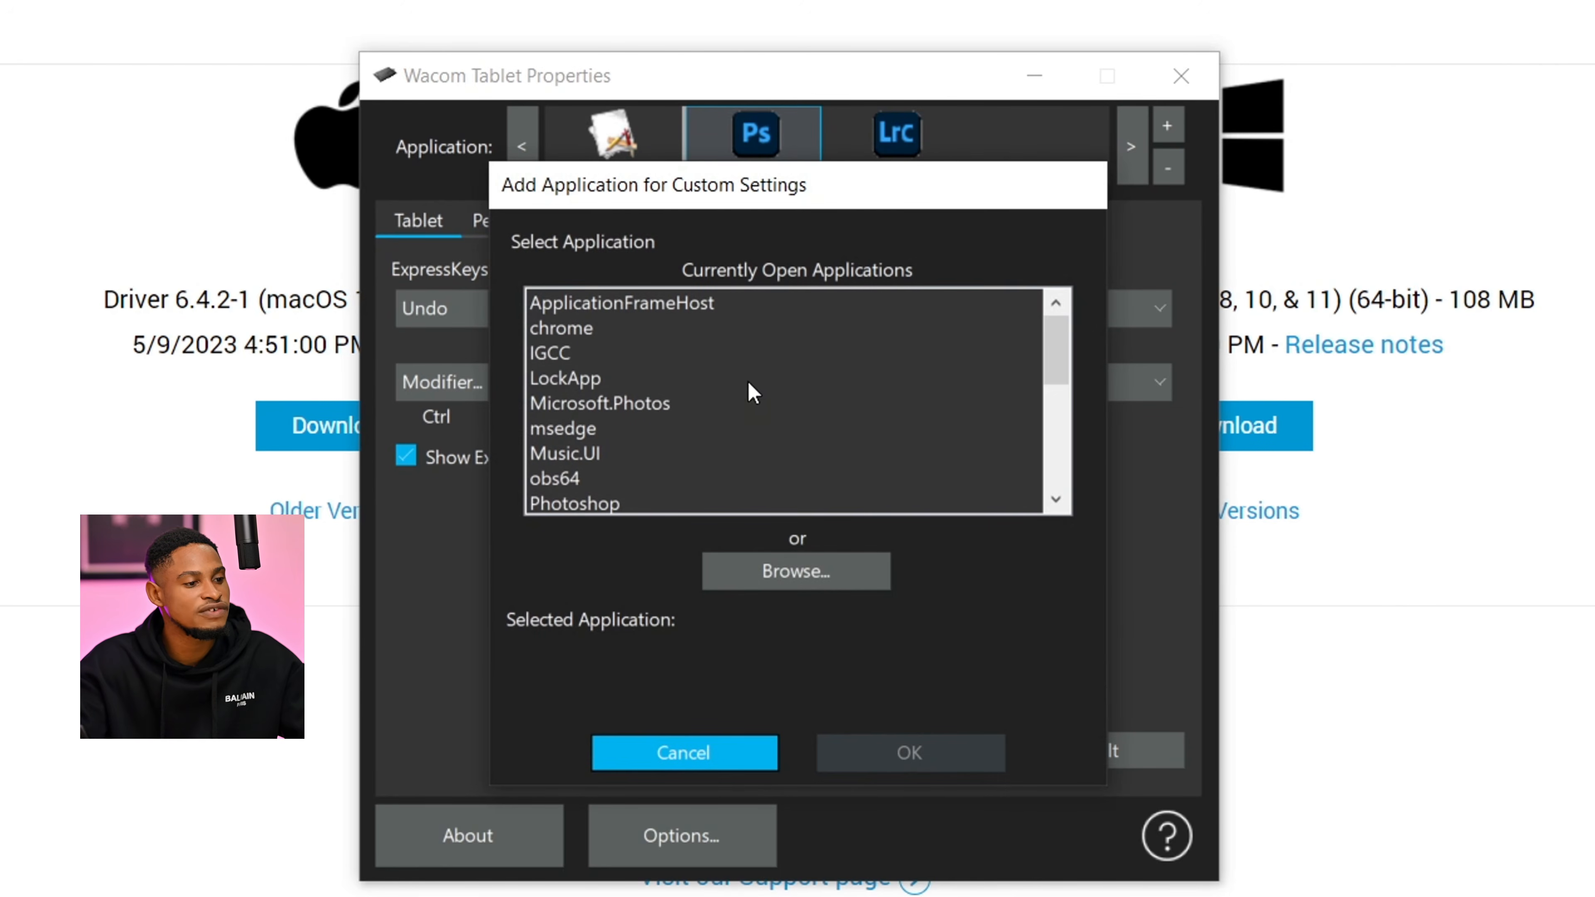
{"action": "left_click", "coordinate": [864, 631]}
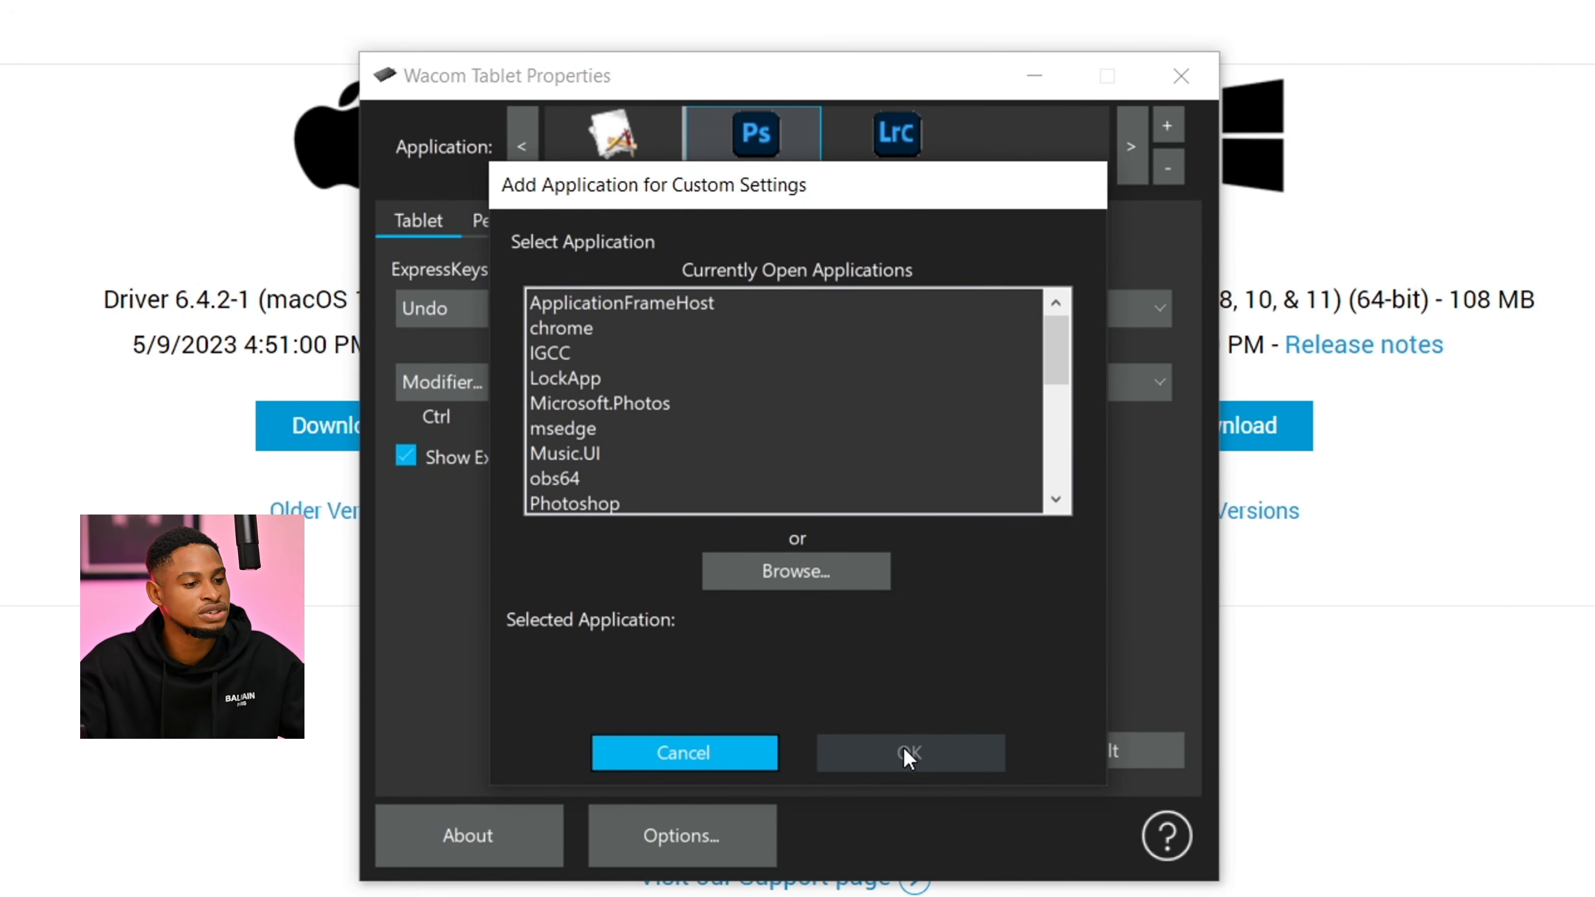
{"action": "left_click", "coordinate": [760, 760]}
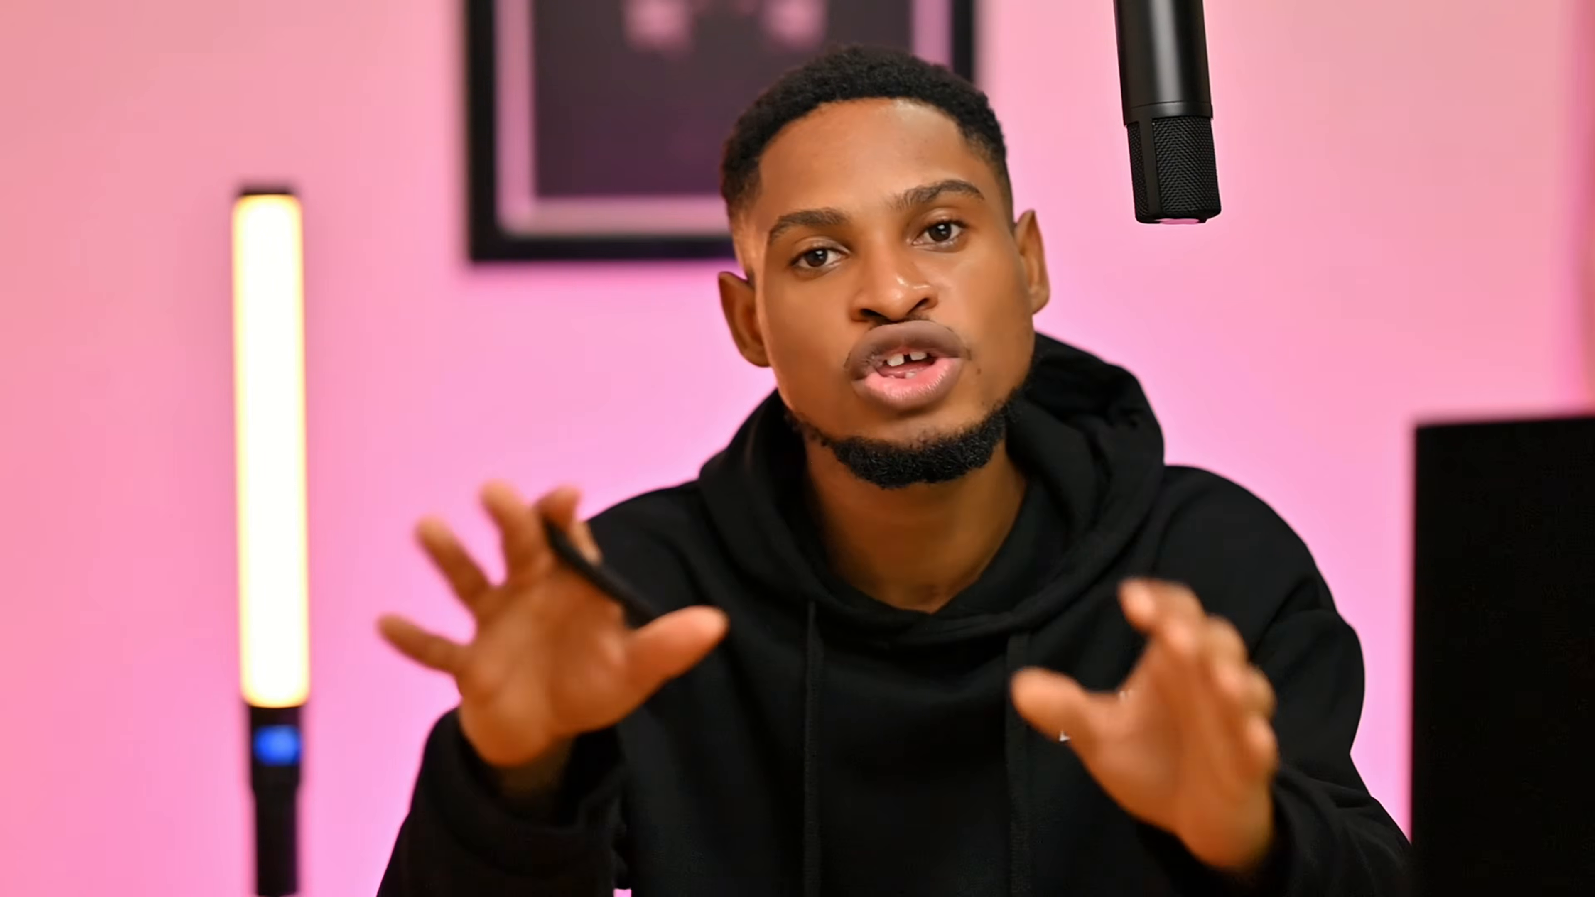